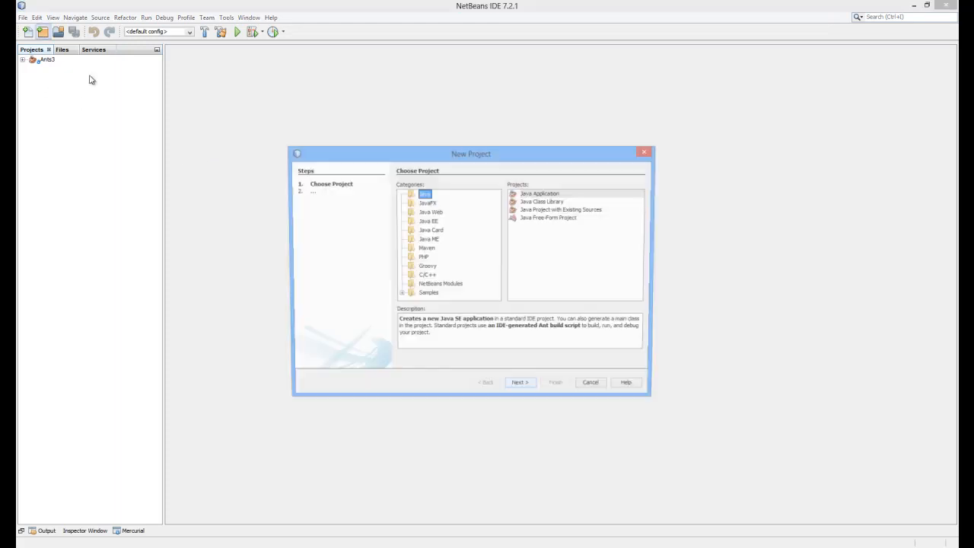
Finish the New Project wizard to create the Java application StringTest
left_click(519, 382)
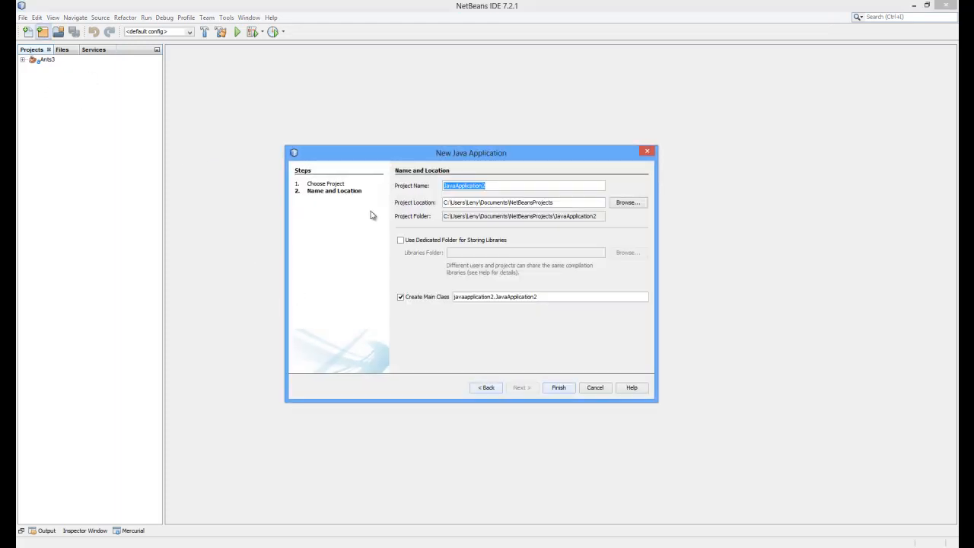
type("Stri")
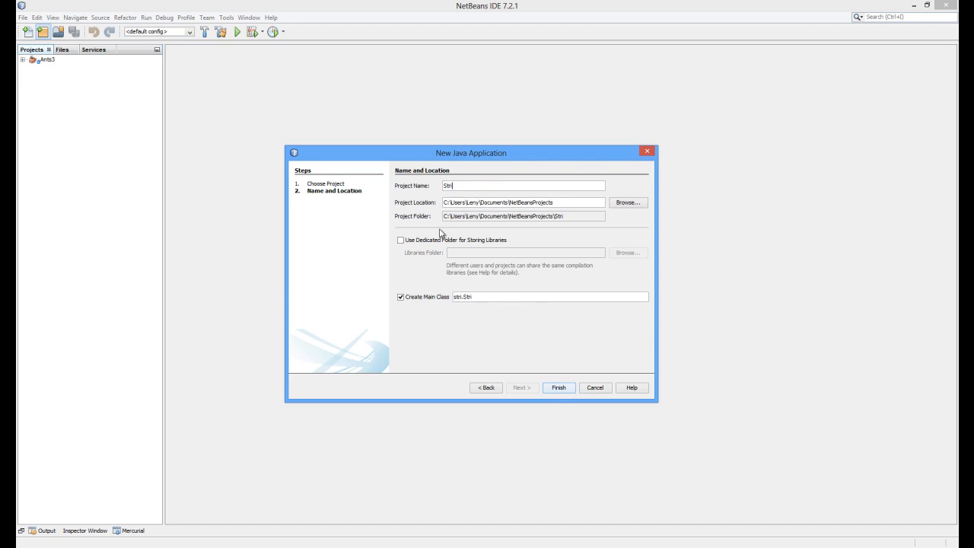
type("ng Test")
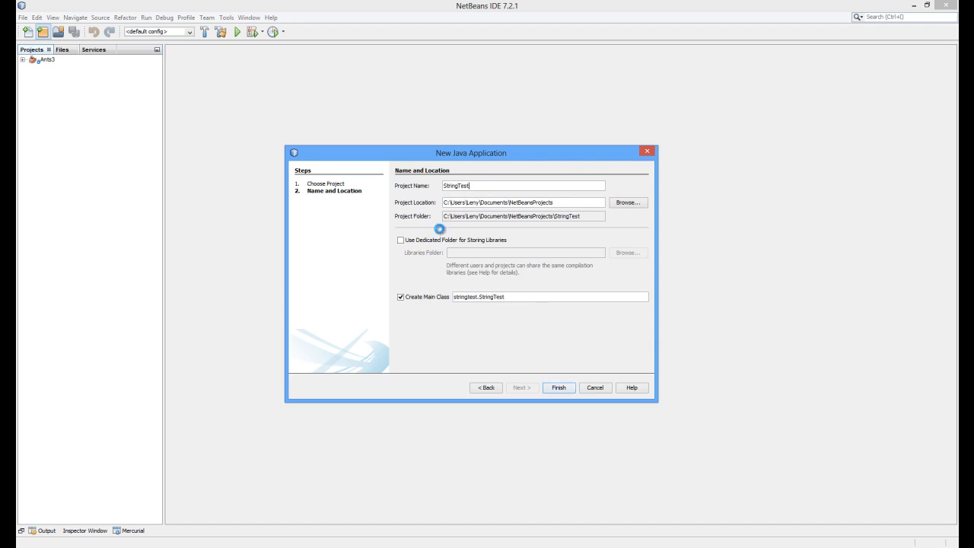
key("Return")
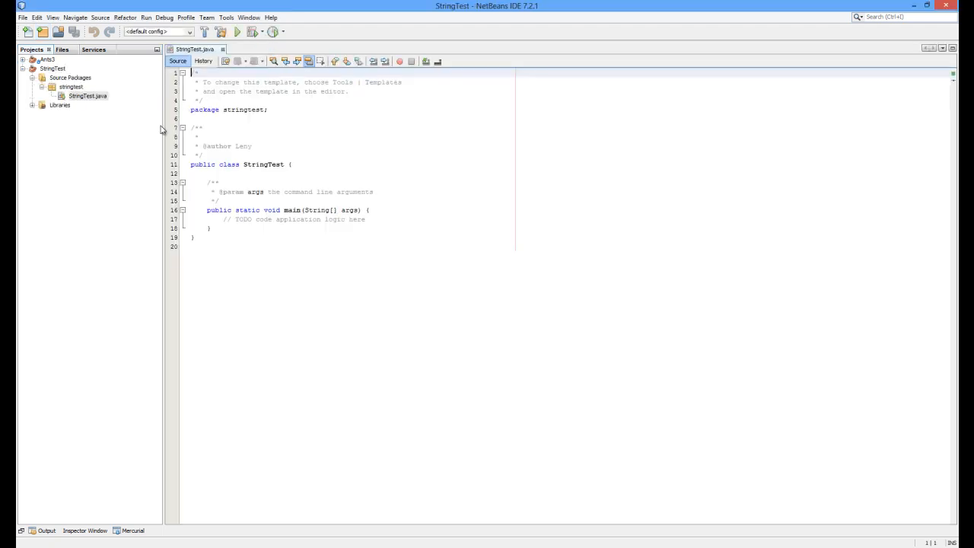
Add a test1 method below main with the pasted 50000-iteration string-concatenation loop, reformatted
left_click_drag(225, 219, 367, 219)
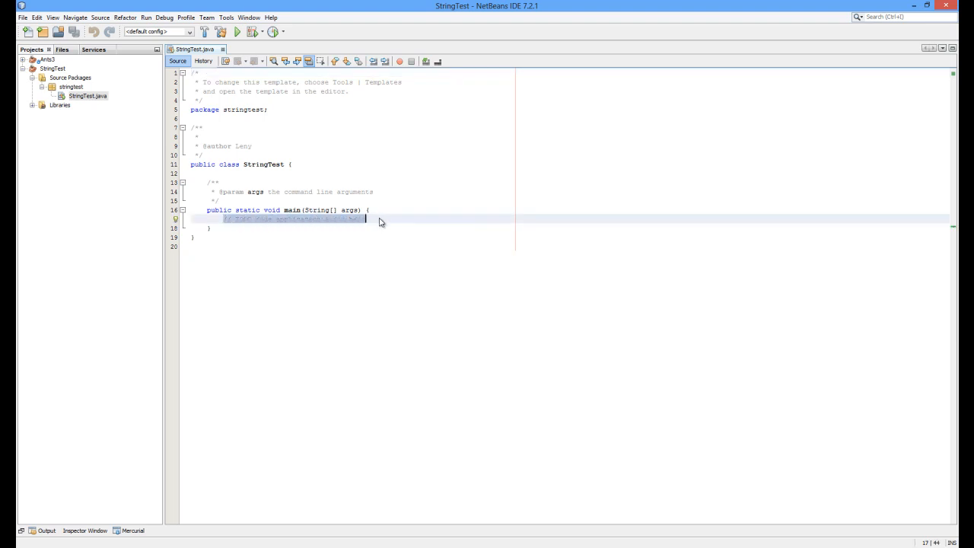
left_click(236, 228)
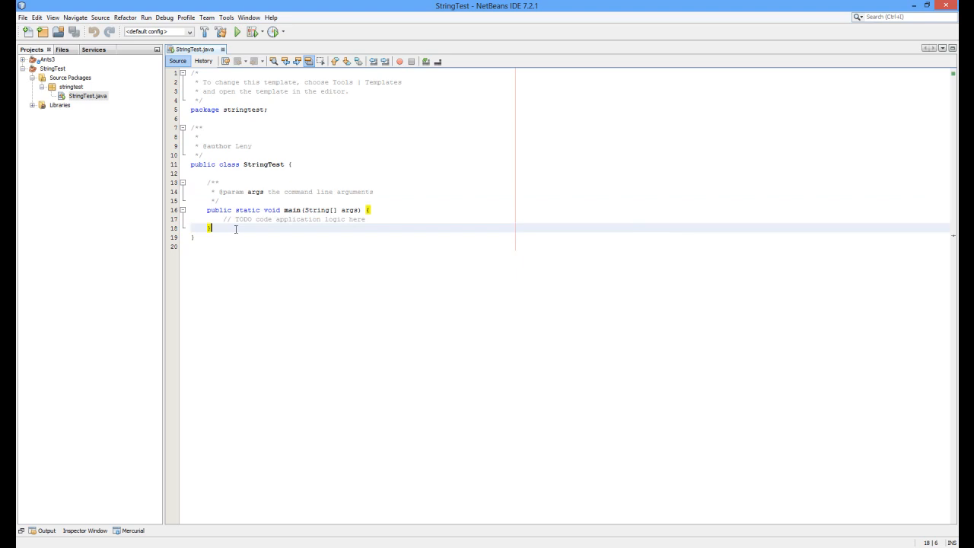
key("Return")
key("Return")
type("void ")
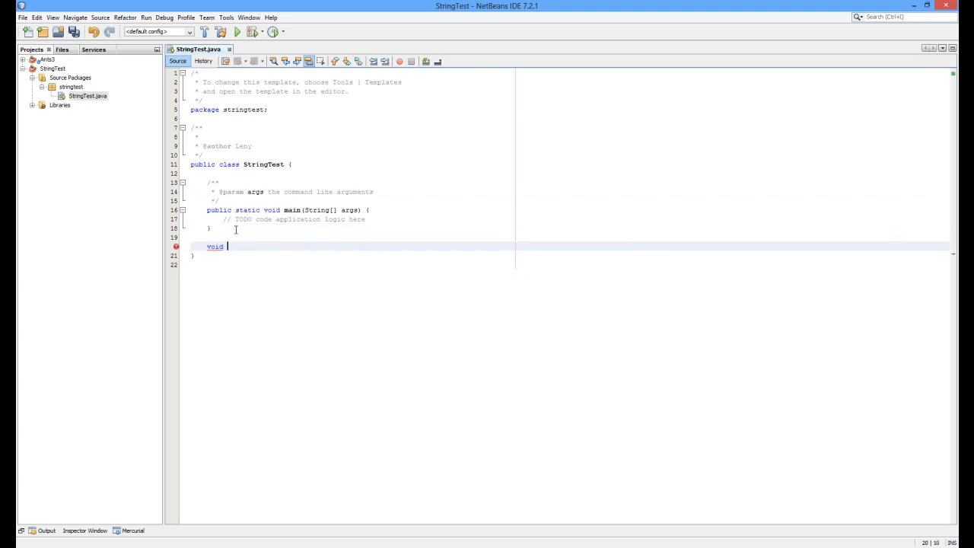
type("test")
type("1(){")
key("Return")
type("String str = \"\";         for (int i = 0; i < 50000; i++) {             str += \".\";         }")
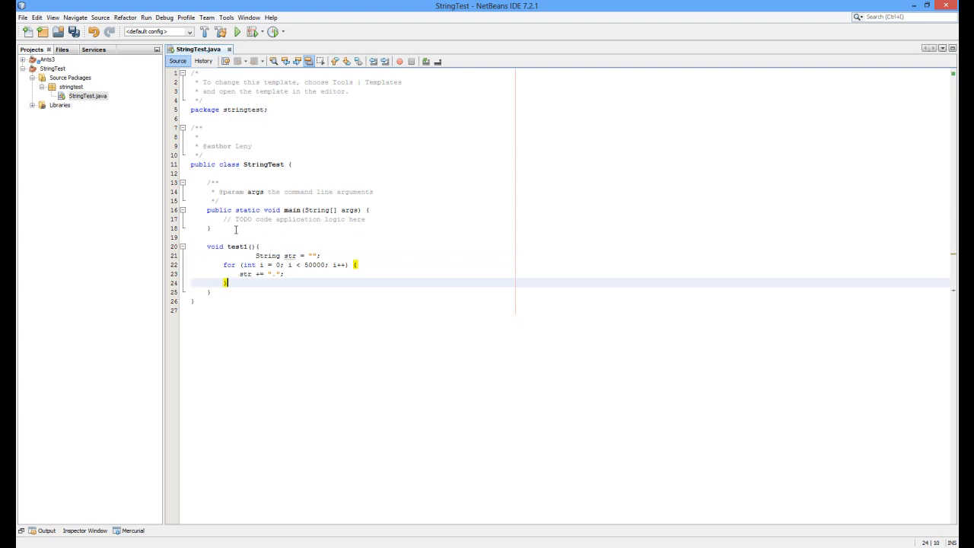
key("alt+shift+f")
Add a Finished print line after the loop, then cut it out and move back up to main's TODO comment
key("Return")
type("sout")
key("Tab")
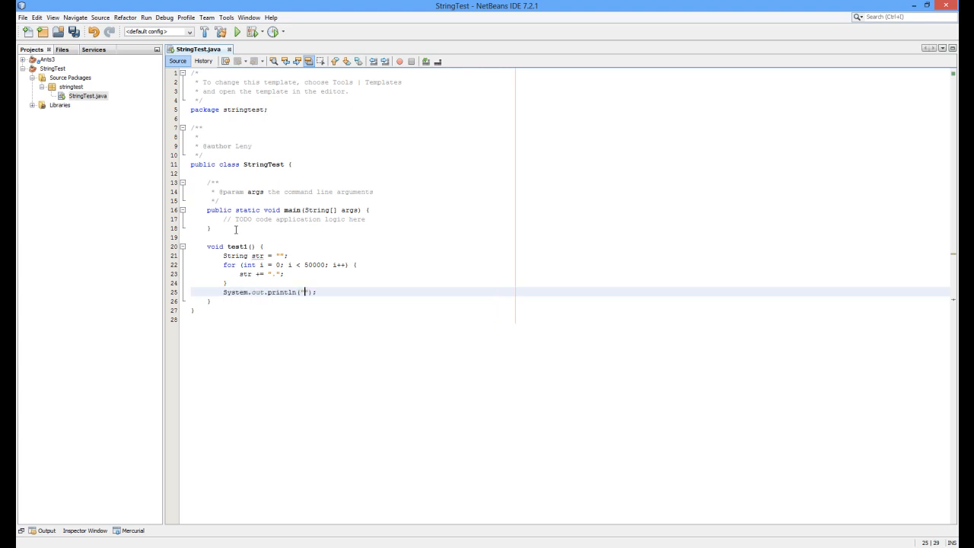
type("Finished")
key("shift+Home")
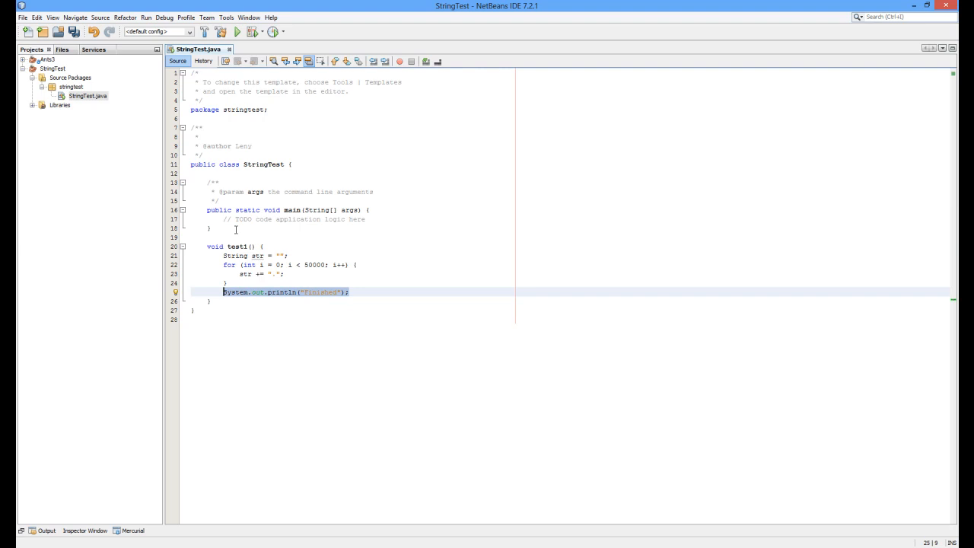
key("ctrl+x")
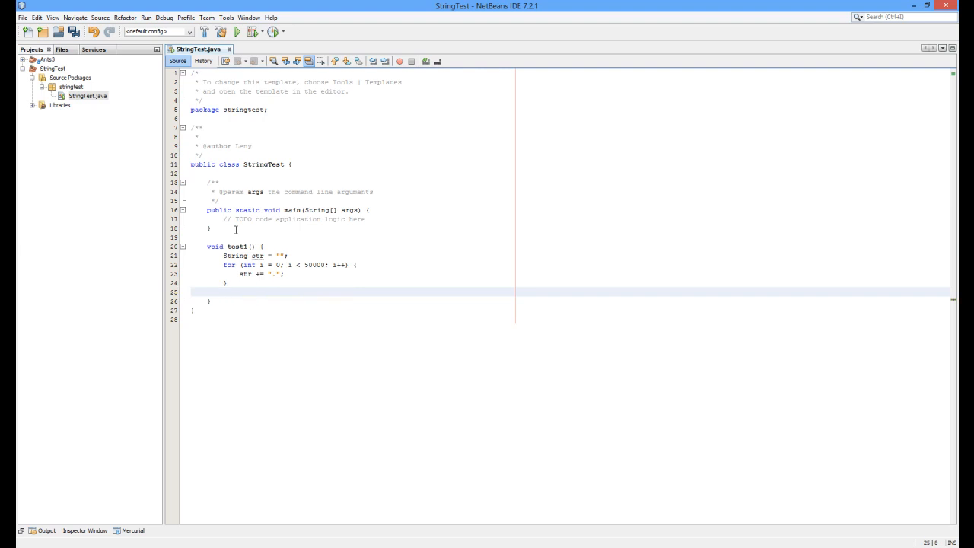
key("BackSpace")
key("Up")
key("Up")
key("Up")
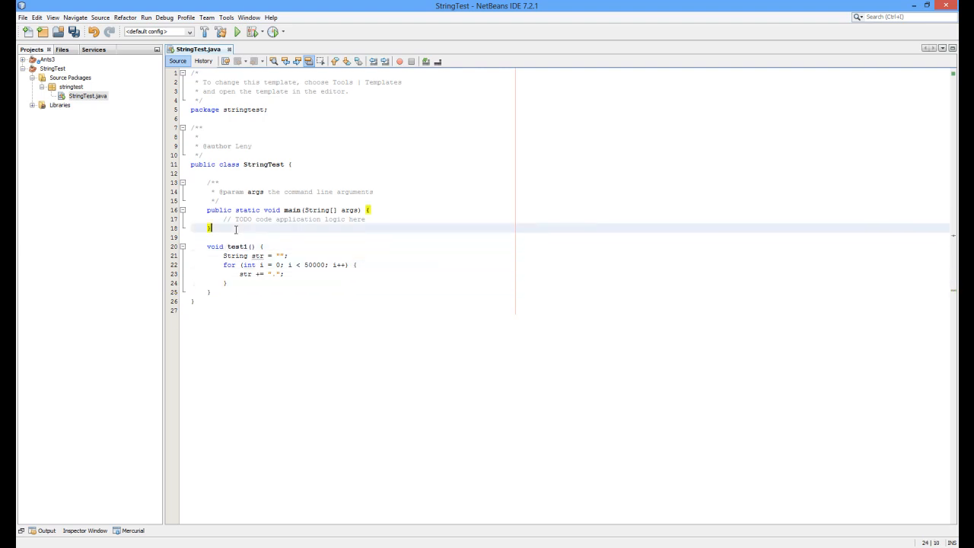
key("Down")
key("Up")
key("Up")
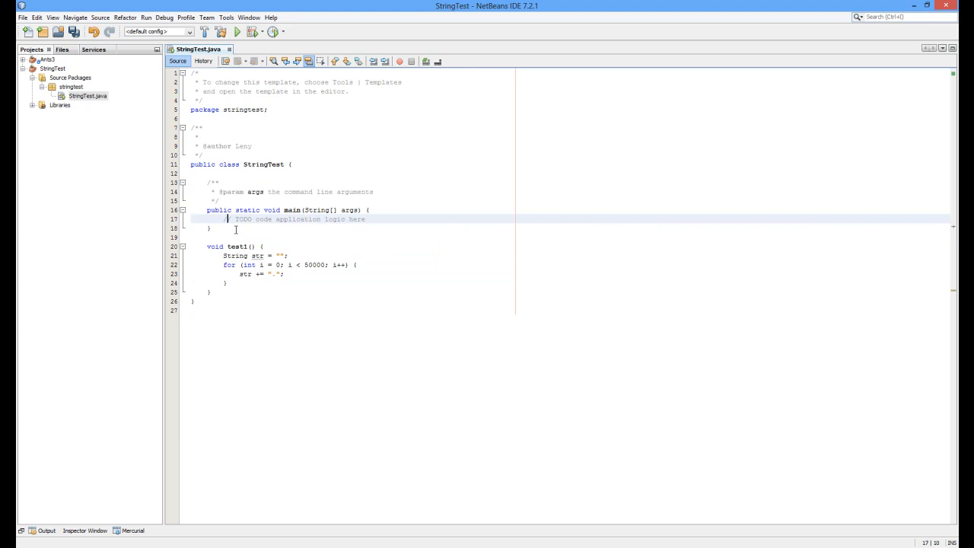
Replace main's TODO comment with a StringTest instance st and a call to st.test1()
key("Left")
key("shift+End")
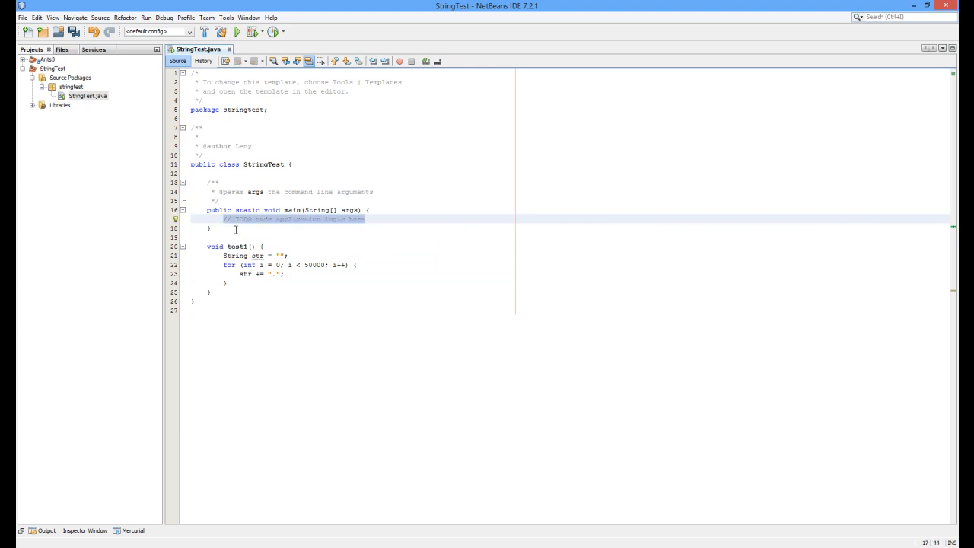
type("St")
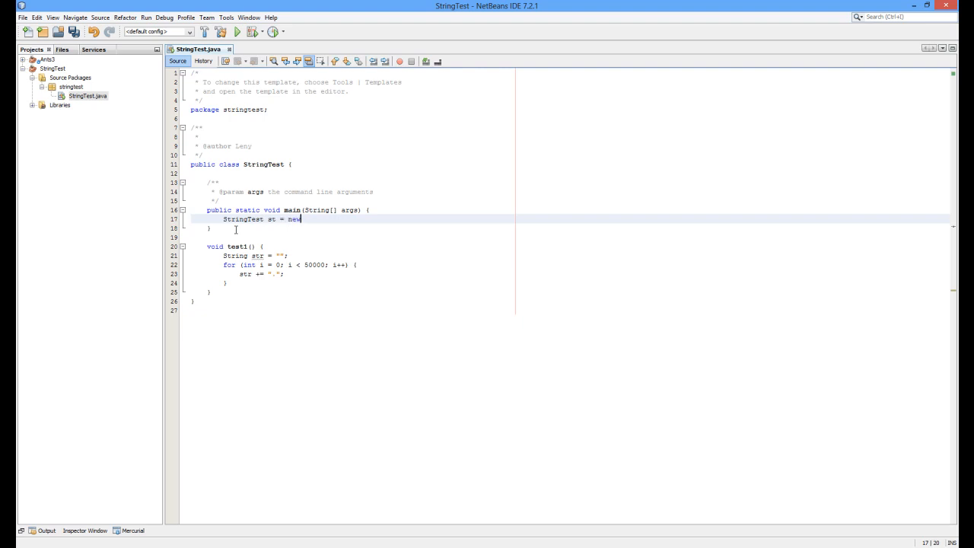
type("ringTest();")
key("Return")
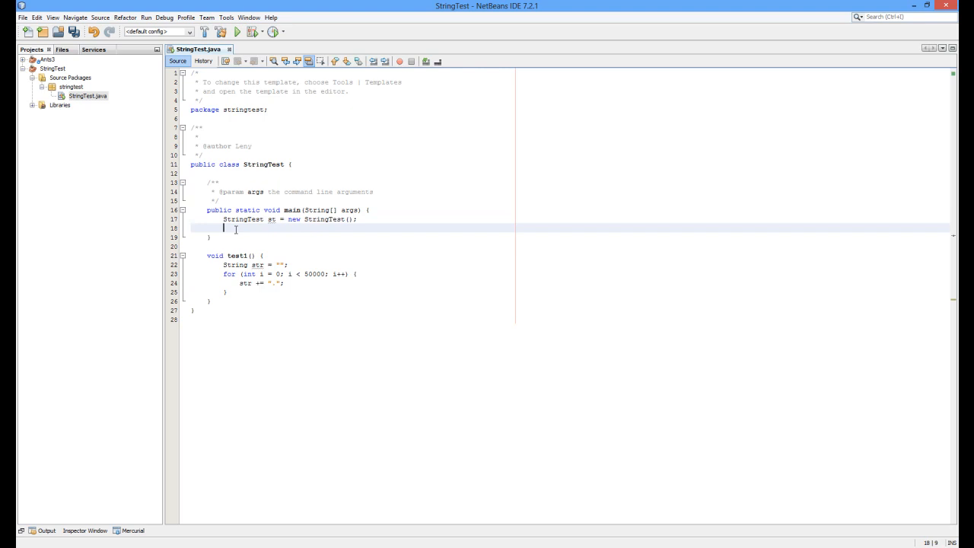
type(".test1")
type("();")
key("Down")
key("Down")
key("Down")
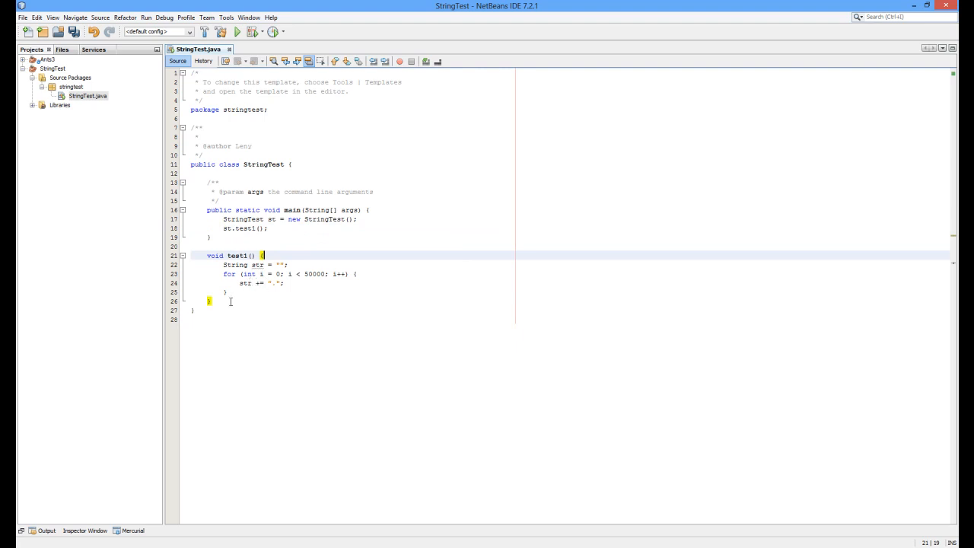
left_click(233, 292)
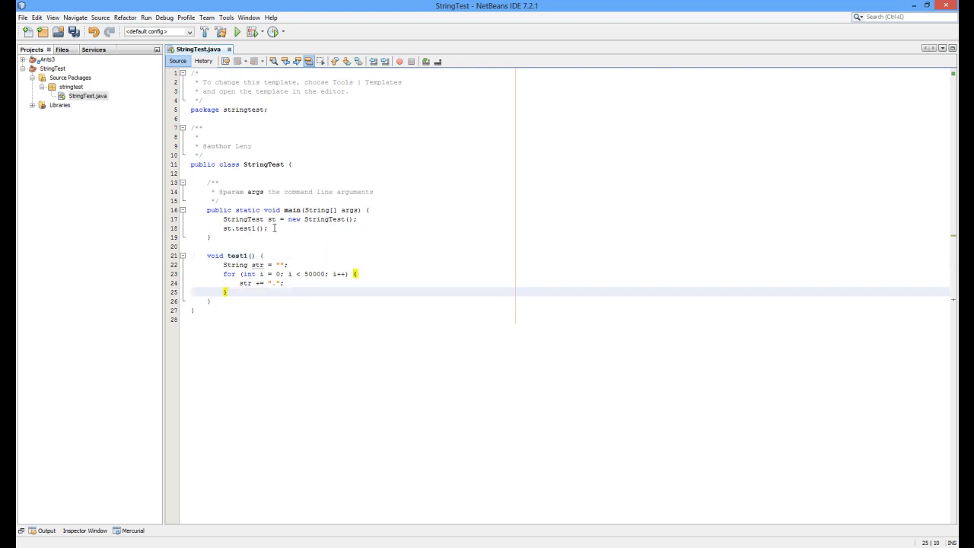
Add a println of "Finished" after the test1 call and save StringTest.java
left_click(274, 227)
key("Return")
type("sout")
key("Tab")
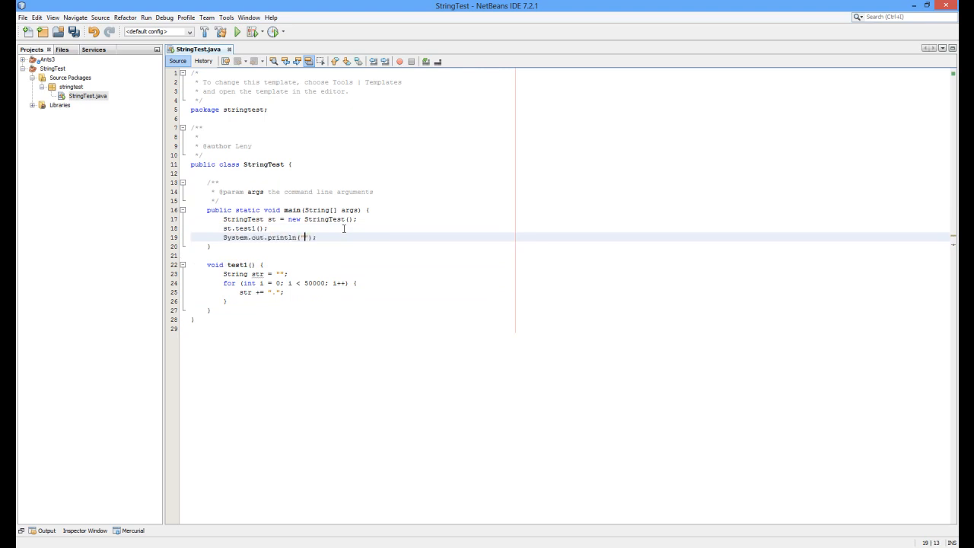
key("ctrl+v")
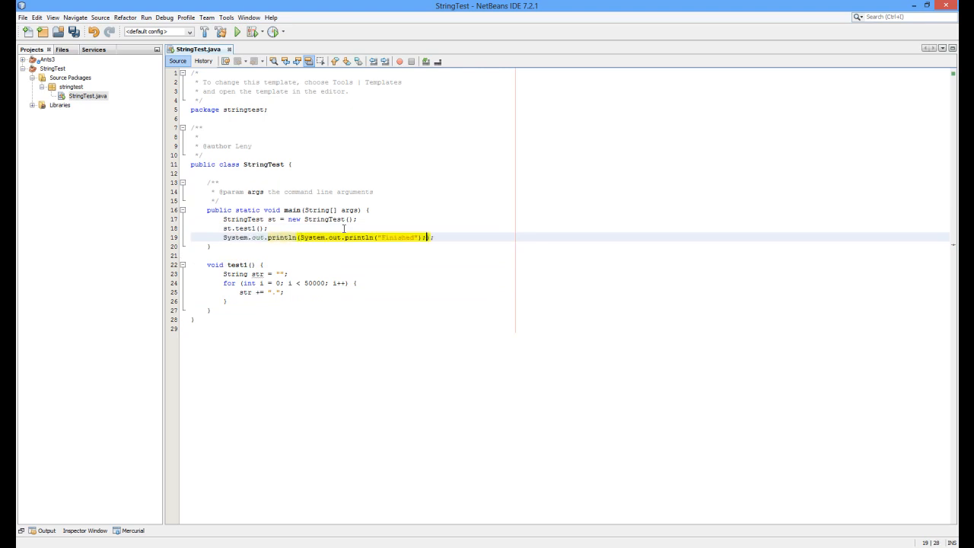
key("shift+Home")
key("ctrl+v")
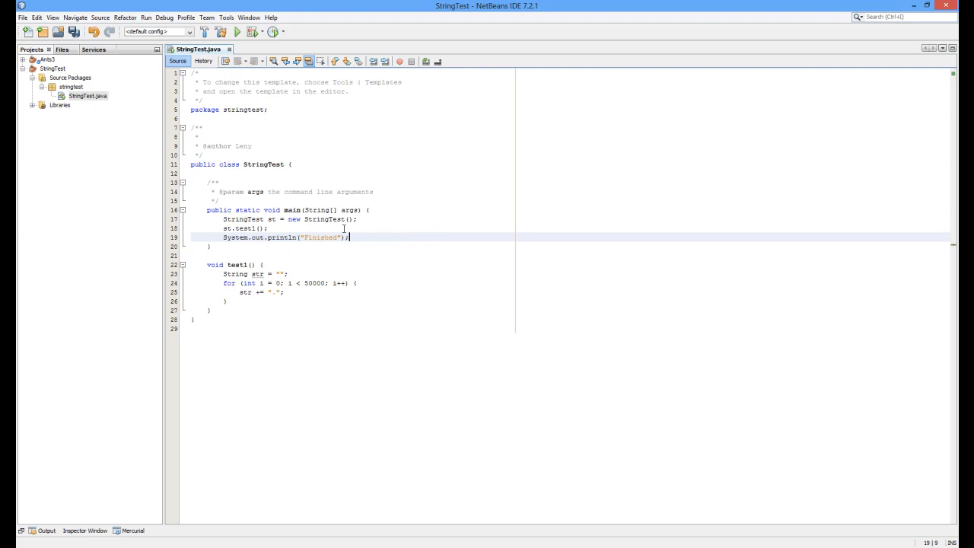
key("Return")
key("Down")
key("Down")
key("Down")
key("Down")
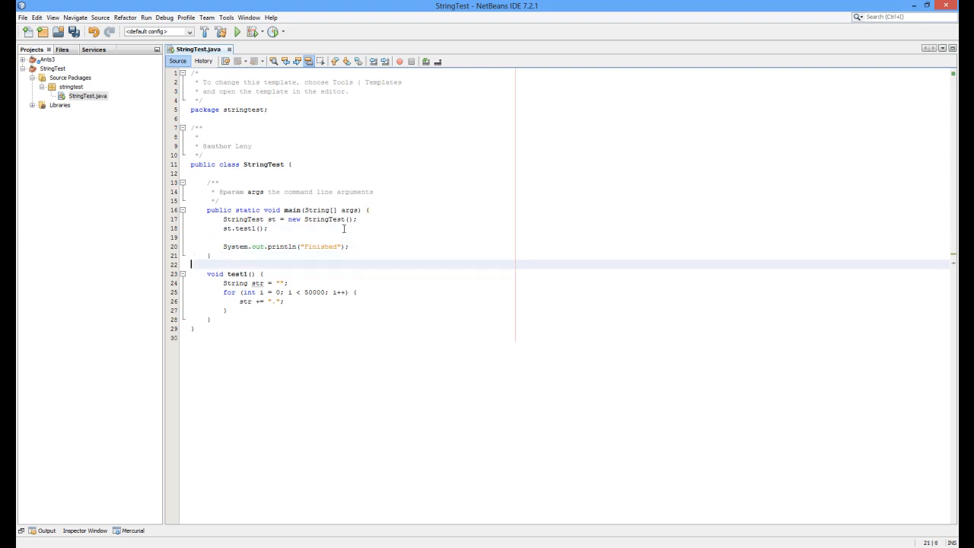
key("Down")
key("Down")
key("Down")
key("Down")
key("Down")
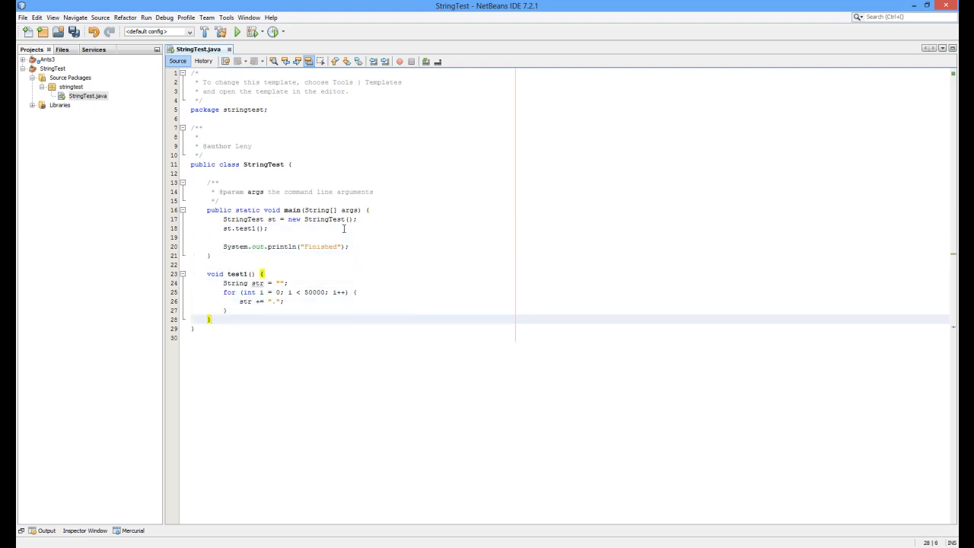
left_click(340, 236)
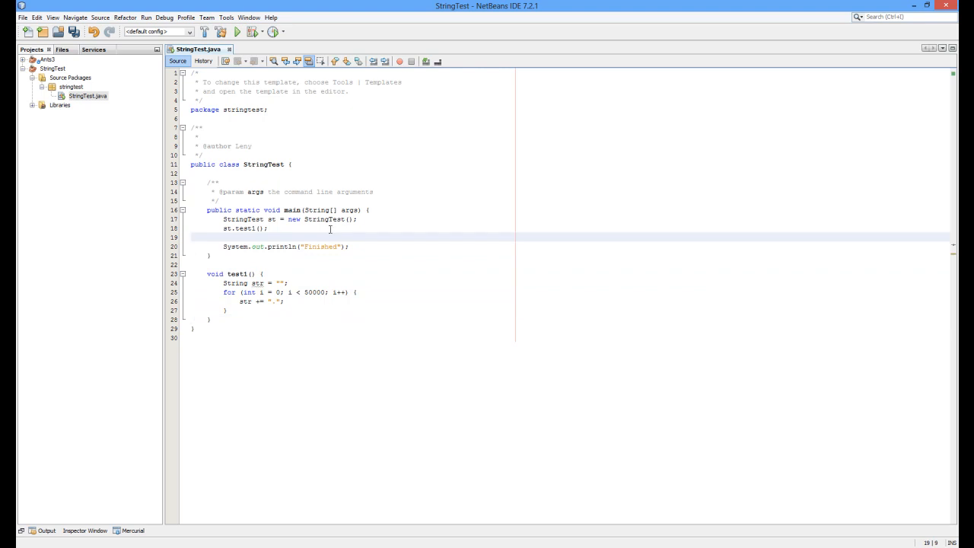
key("ctrl+s")
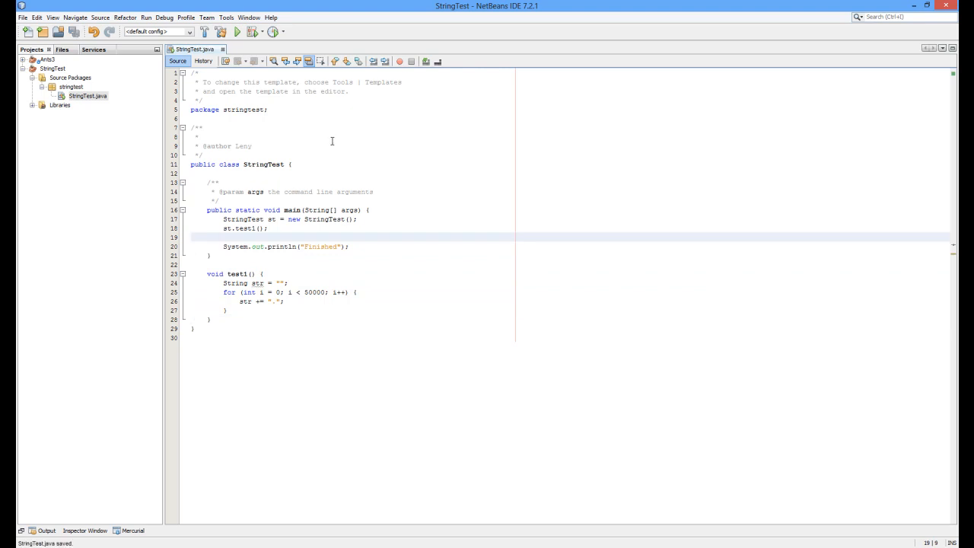
Profile StringTest with Memory analysis and show the live VM telemetry heap graph
right_click(53, 67)
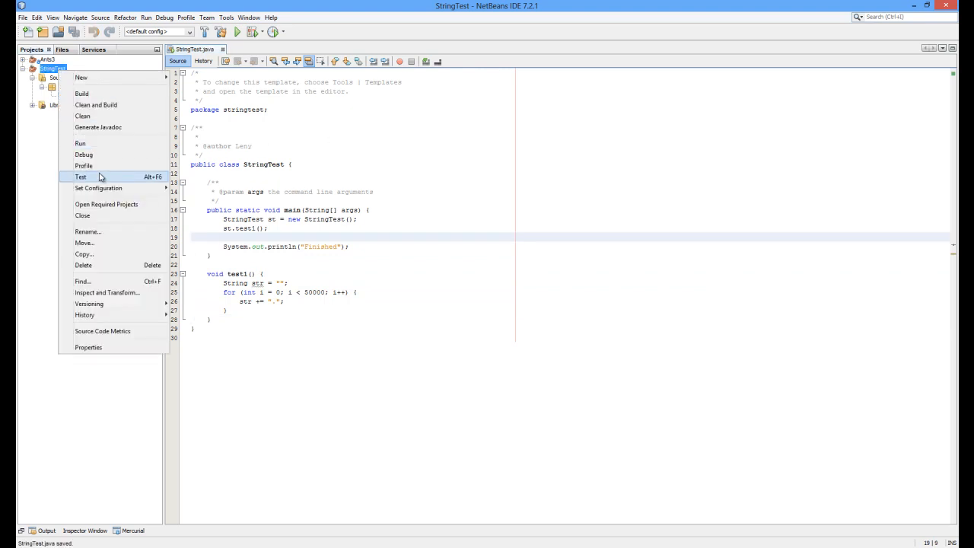
left_click(83, 166)
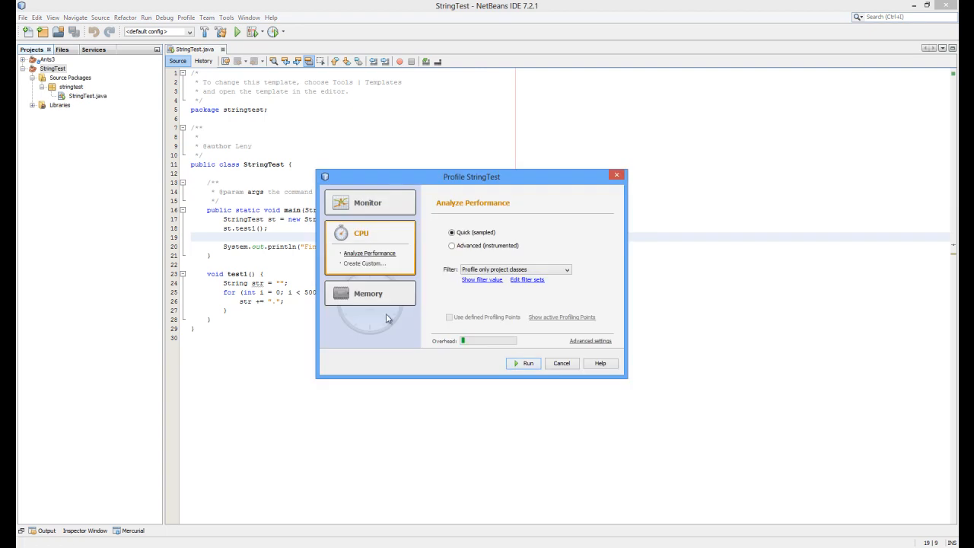
left_click(368, 293)
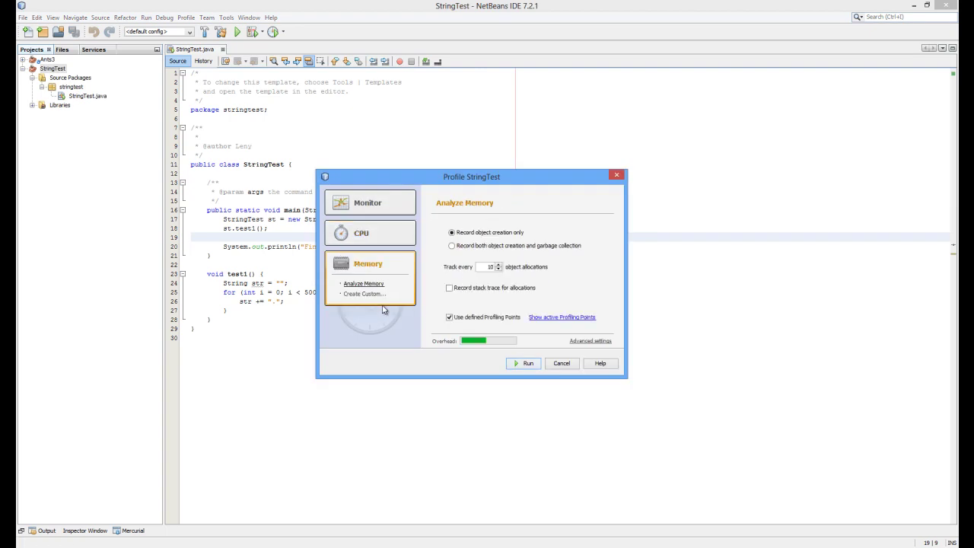
left_click(525, 363)
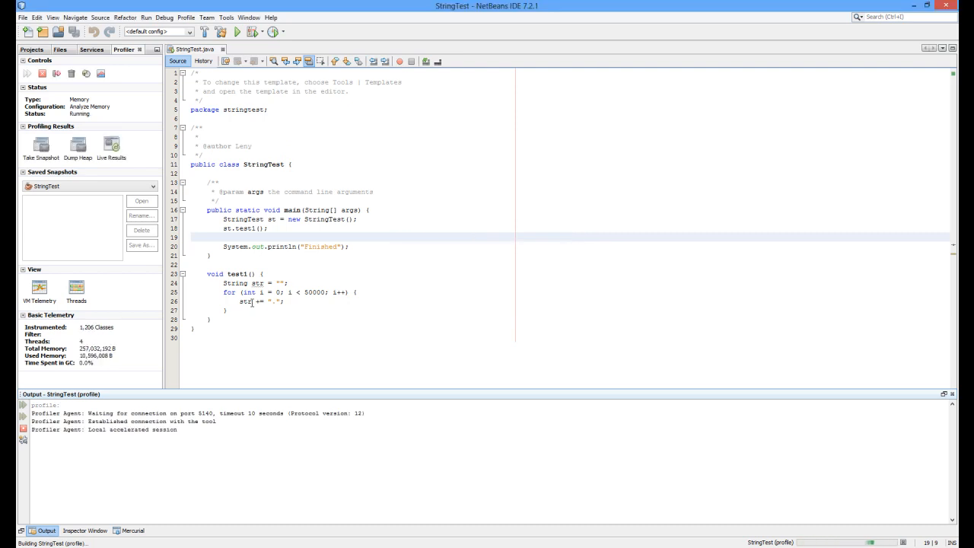
left_click(39, 289)
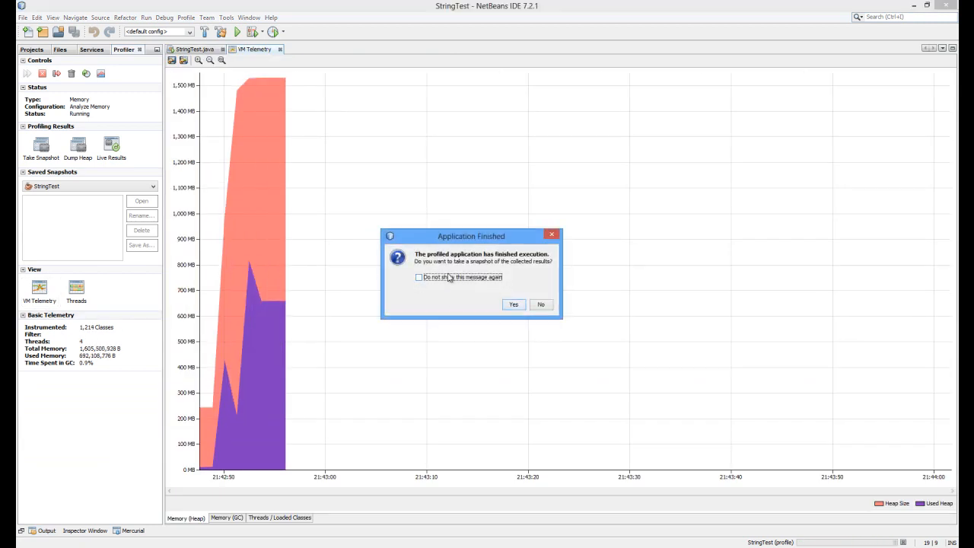
Tick 'Do not show this message again', take the memory snapshot, and return to VM Telemetry
left_click(418, 277)
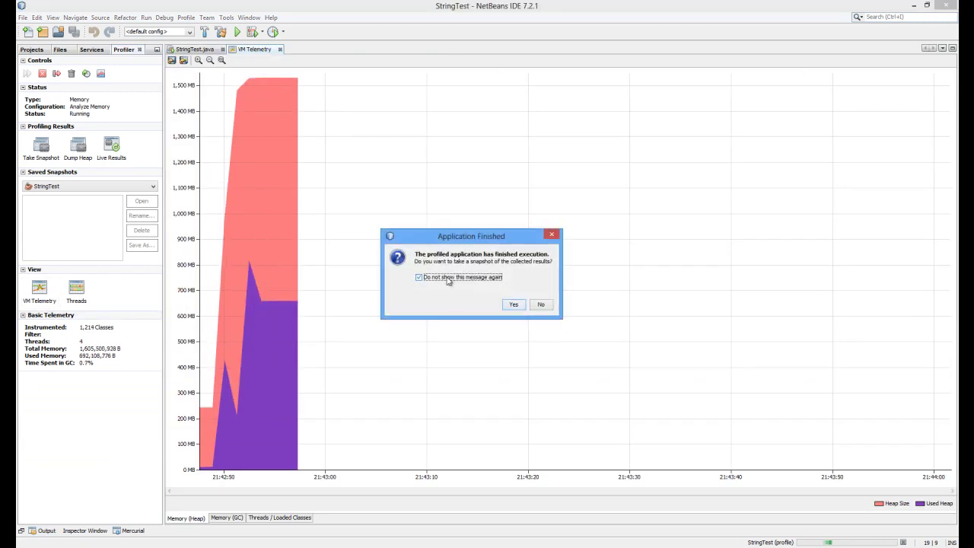
left_click(514, 304)
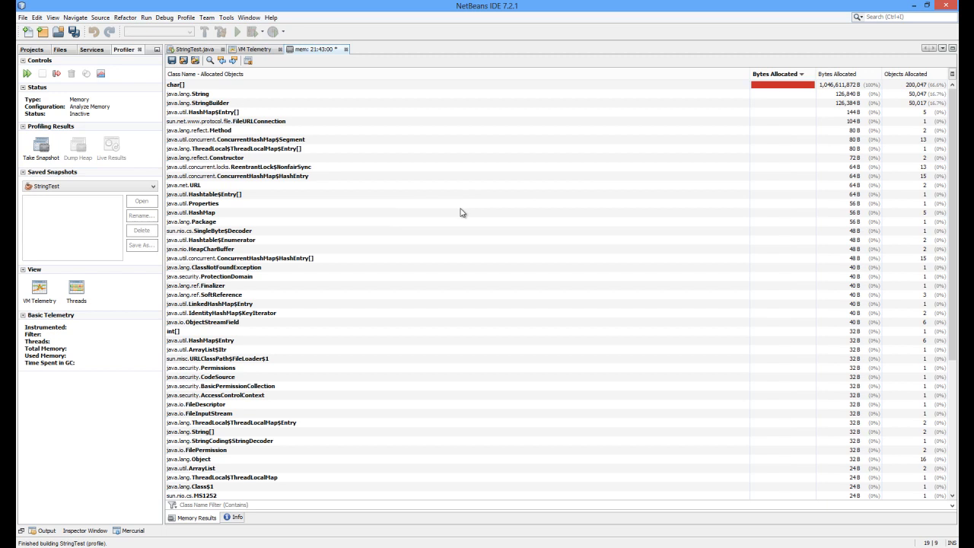
left_click(39, 289)
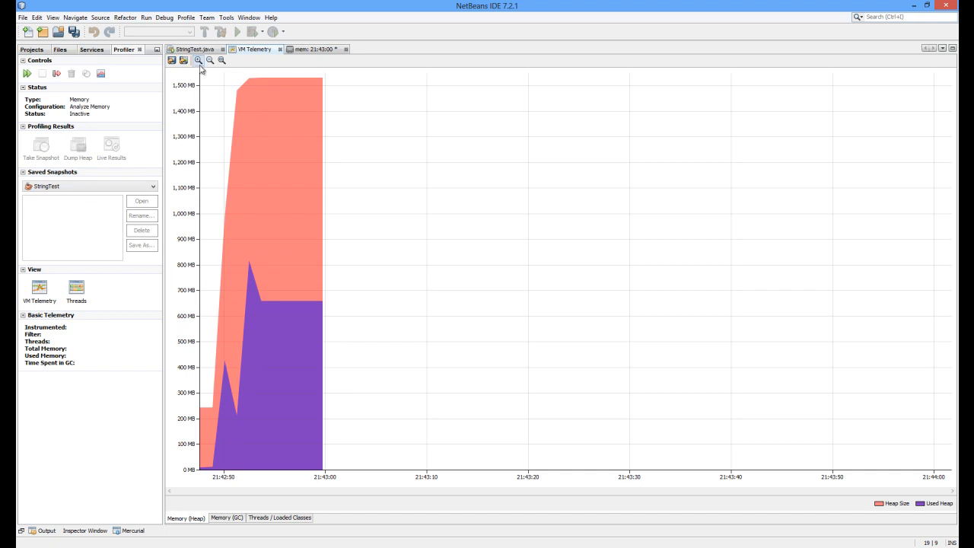
Check the Memory (GC) graph, return to Memory (Heap), close the Profiler panel and show Projects
left_click(226, 518)
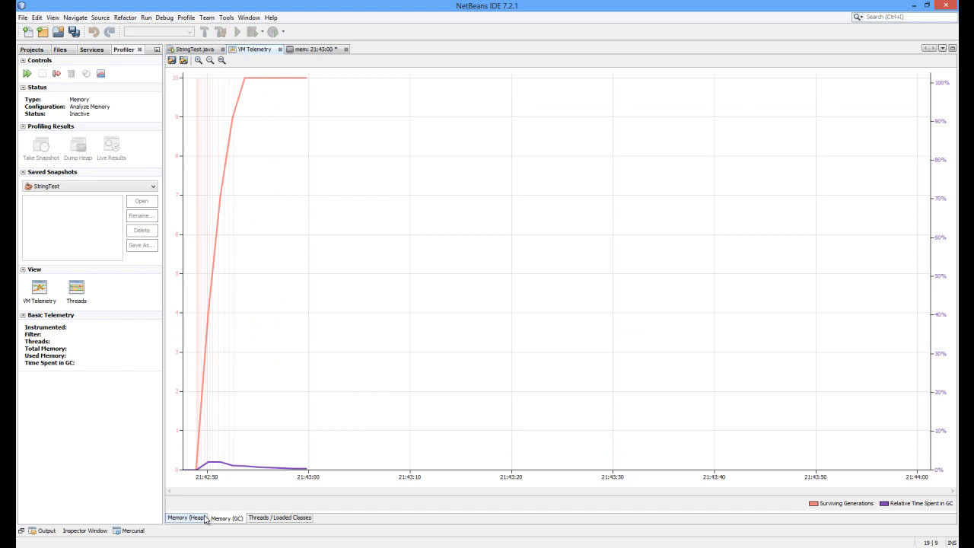
left_click(190, 518)
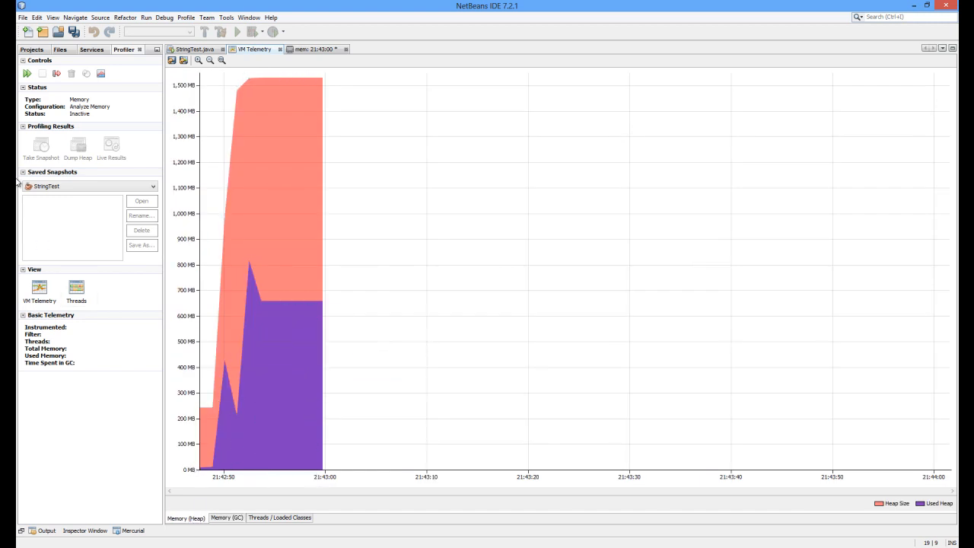
left_click(141, 49)
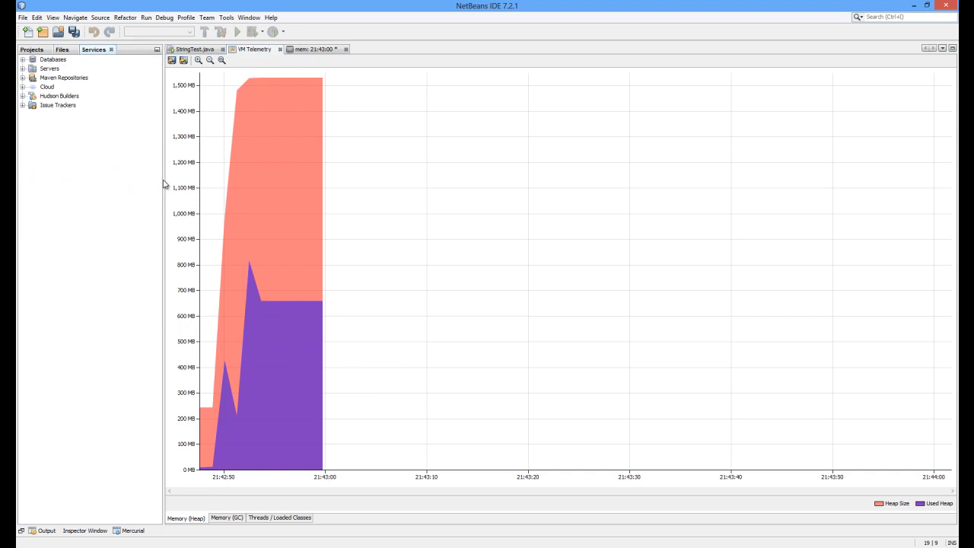
left_click(32, 50)
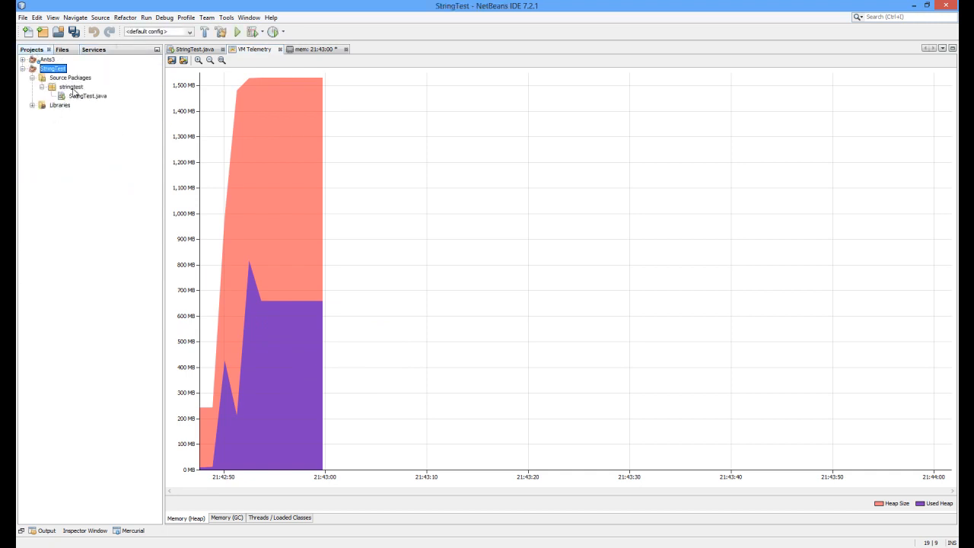
Profile StringTest with CPU analysis in Advanced (instrumented) mode and run it
right_click(53, 69)
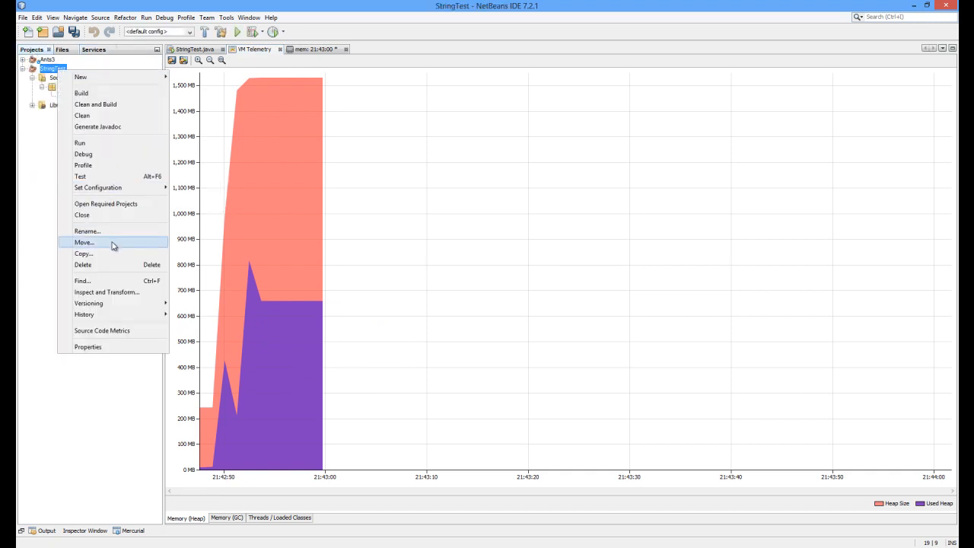
left_click(83, 165)
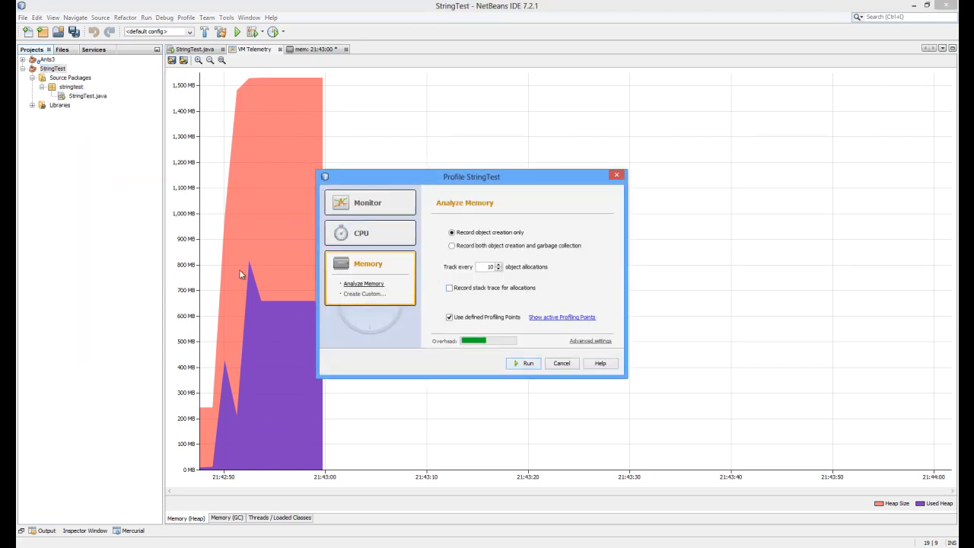
left_click(371, 232)
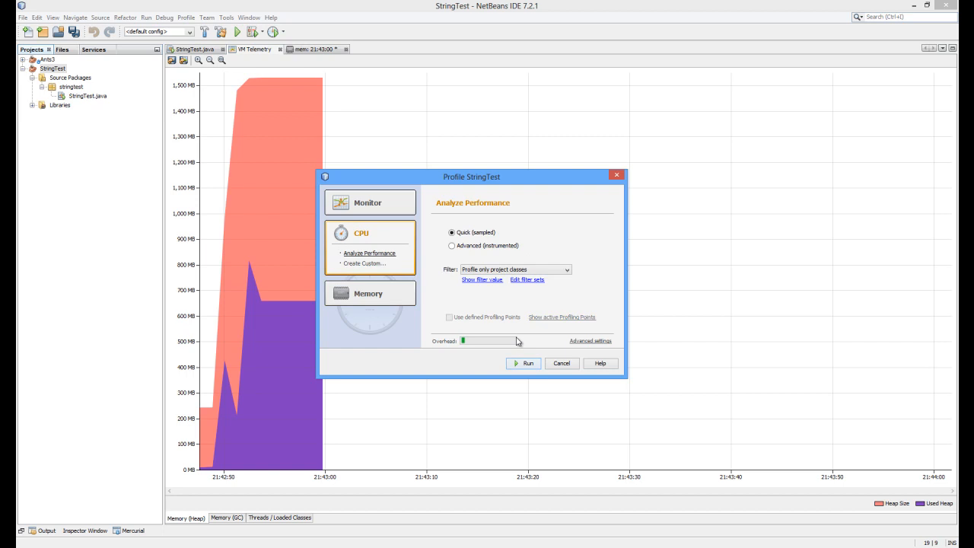
left_click(451, 246)
left_click(523, 363)
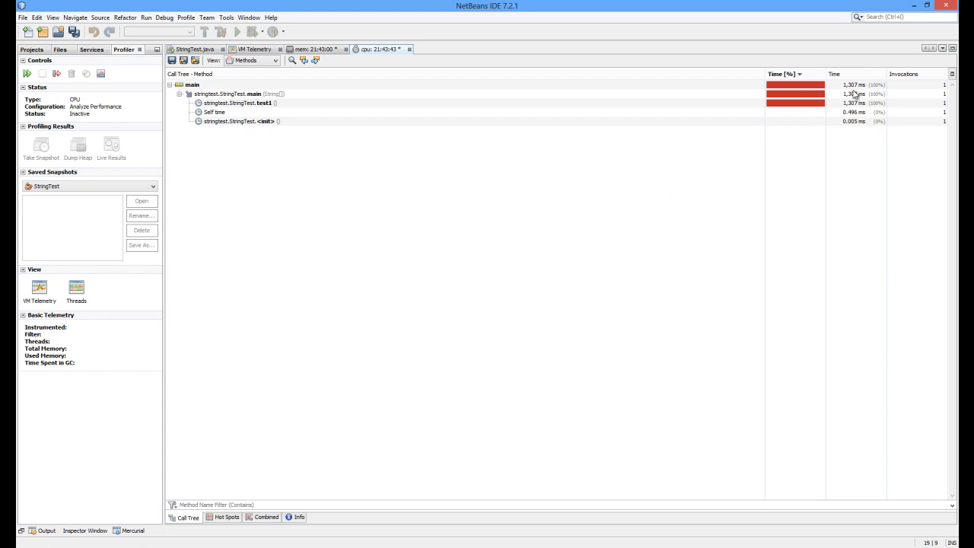
Back in StringTest.java, add a test2 method below test1 declaring a StringBuilder sb
left_click(206, 51)
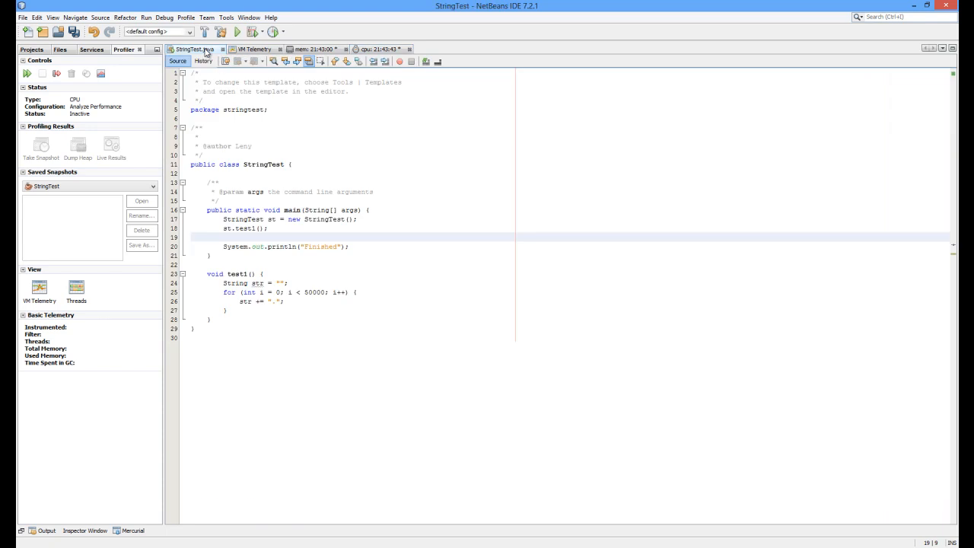
key("Down")
key("Down")
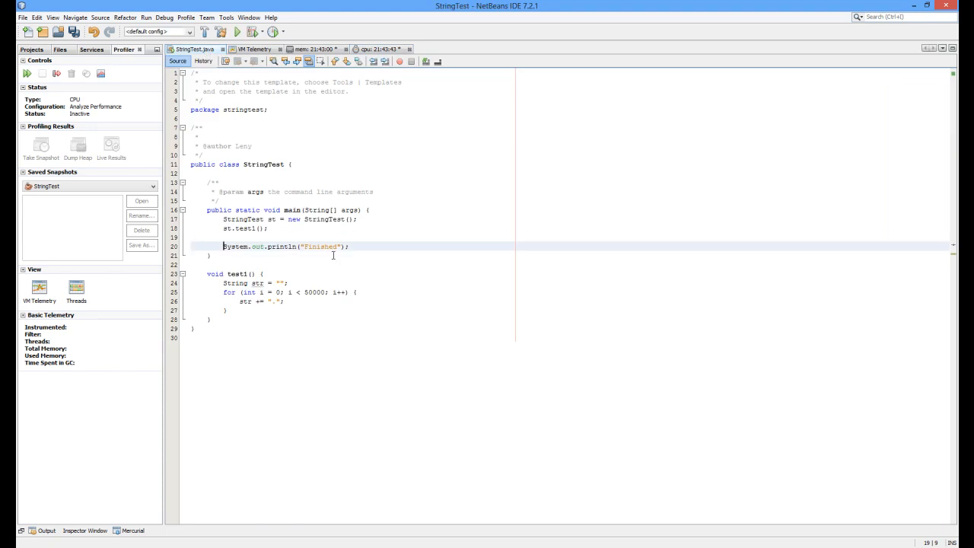
key("Down")
key("Down")
key("Down")
key("Down")
key("Down")
key("Down")
key("End")
key("Return")
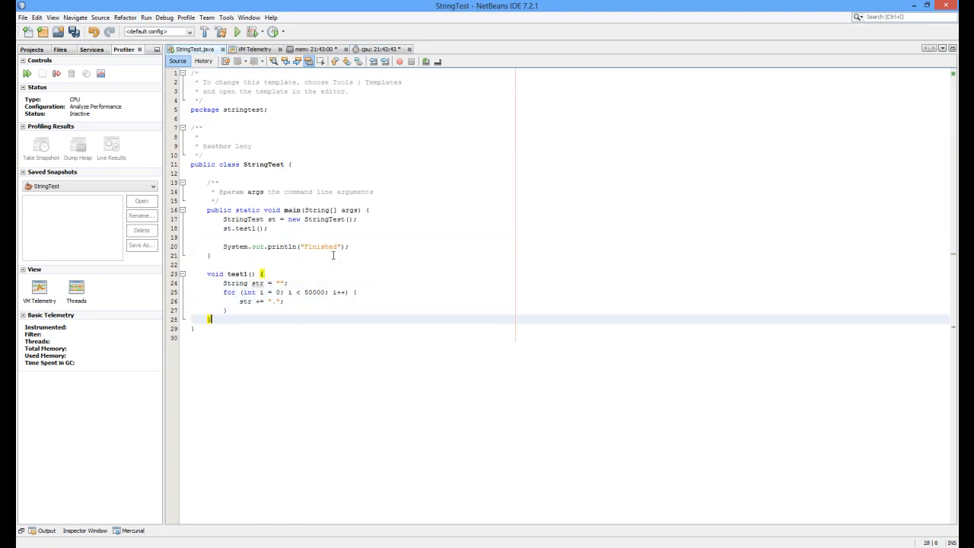
key("Return")
type("void test2")
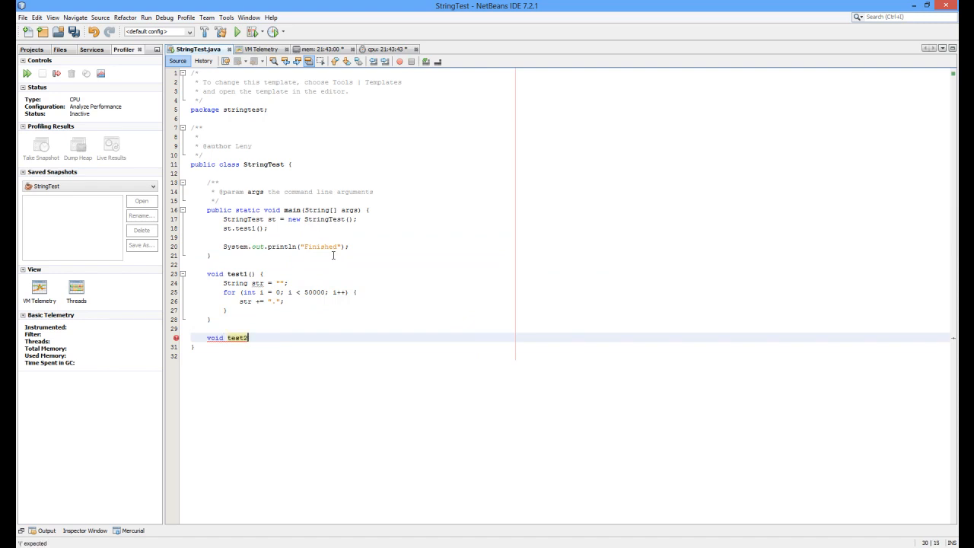
type("() {")
key("Return")
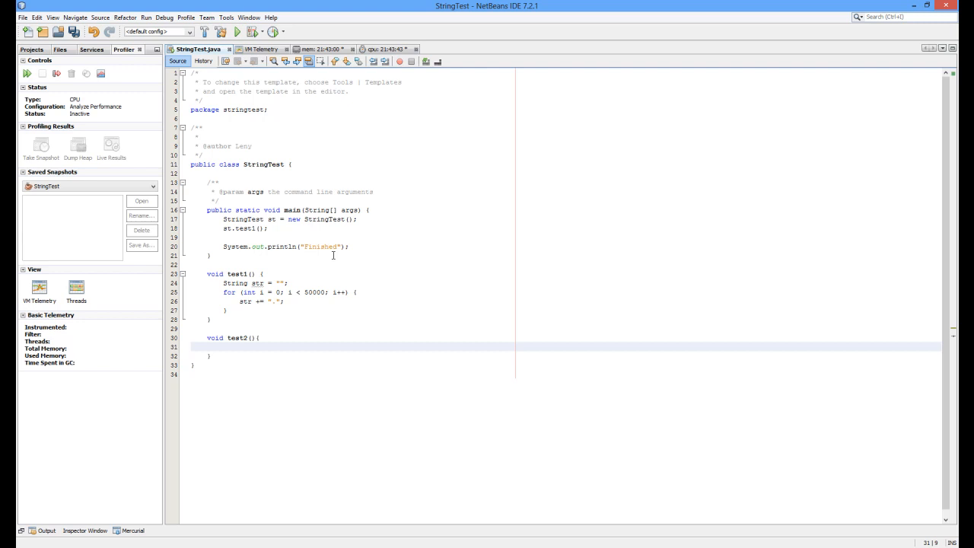
type("String")
type("Builder")
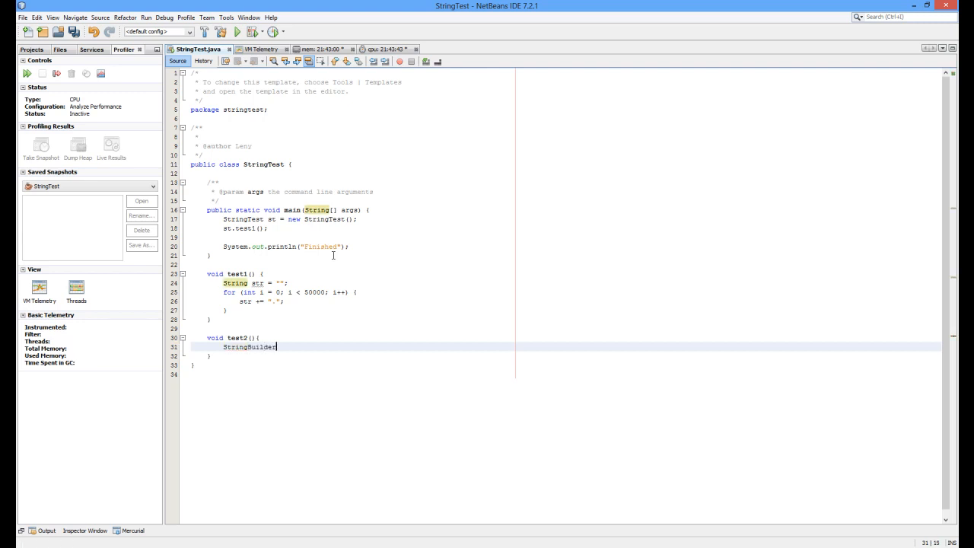
type("String")
type("Builder")
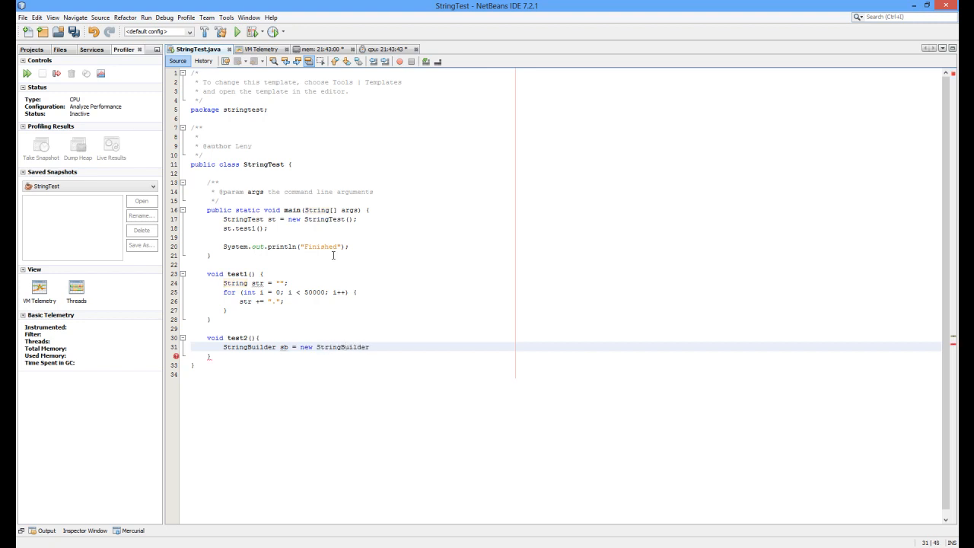
type(";")
Expand a fori loop in test2 with bound 50000 whose body is sb.append(".");
key("Return")
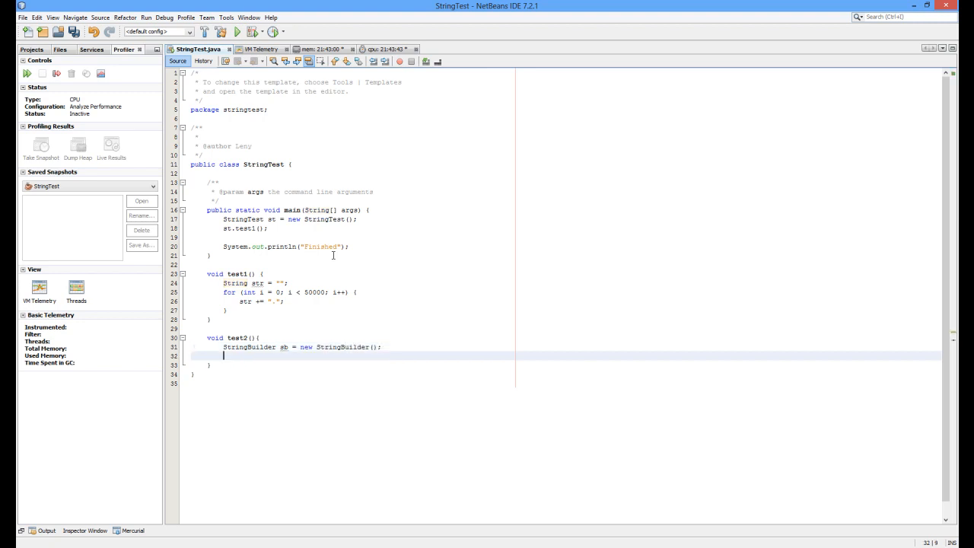
type("fori")
key("Tab")
key("BackSpace")
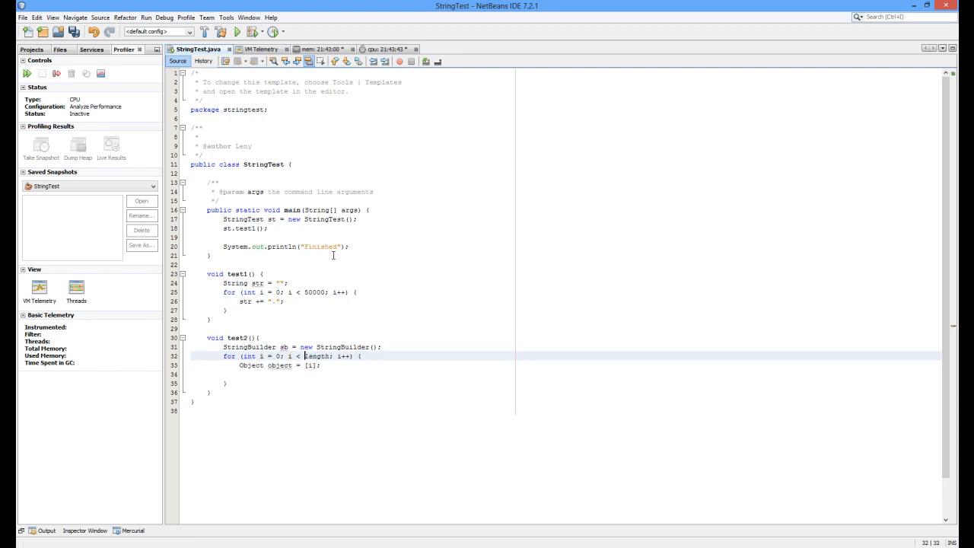
key("Delete")
key("Delete")
key("Delete")
key("Delete")
key("Delete")
key("Delete")
type("5000")
type("0")
key("Tab")
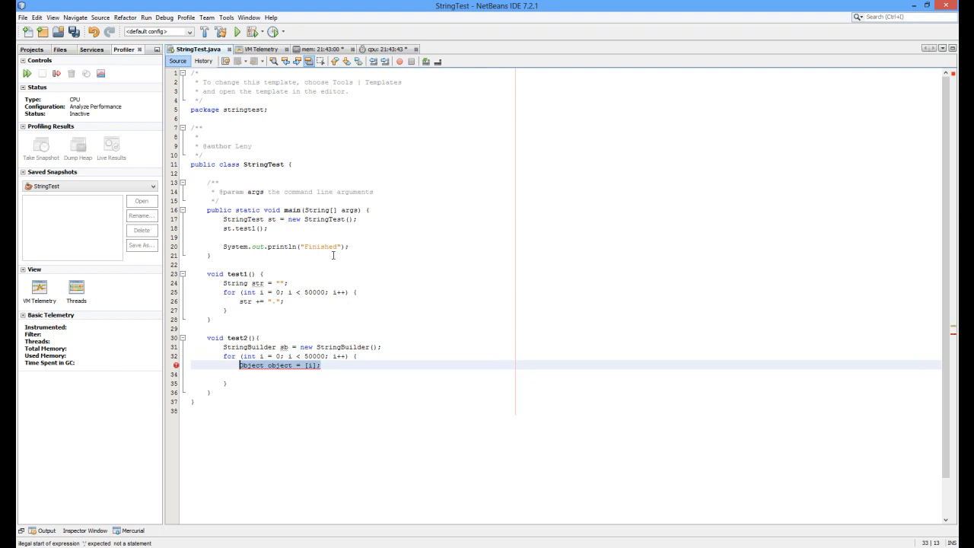
type("sb.append")
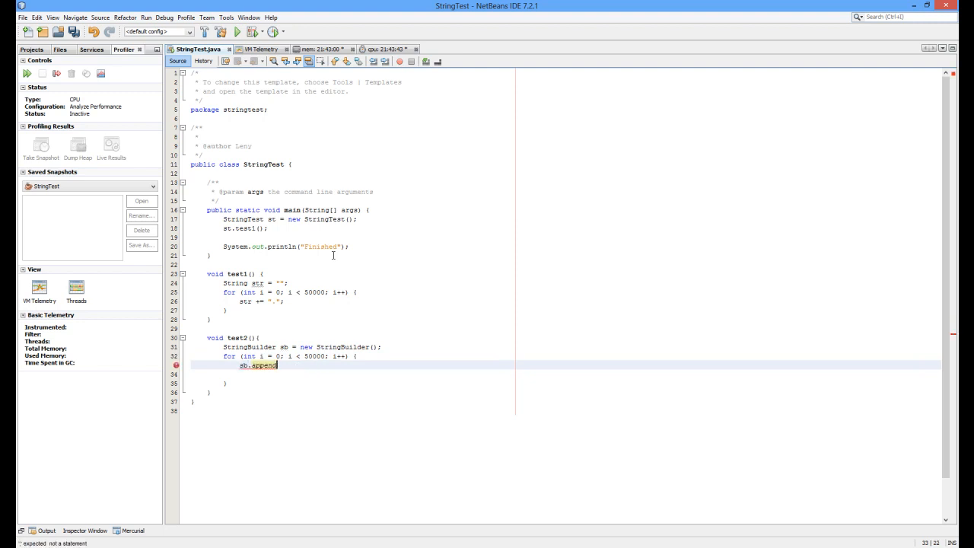
type("(\".\"")
type(");")
key("Down")
key("shift+Down")
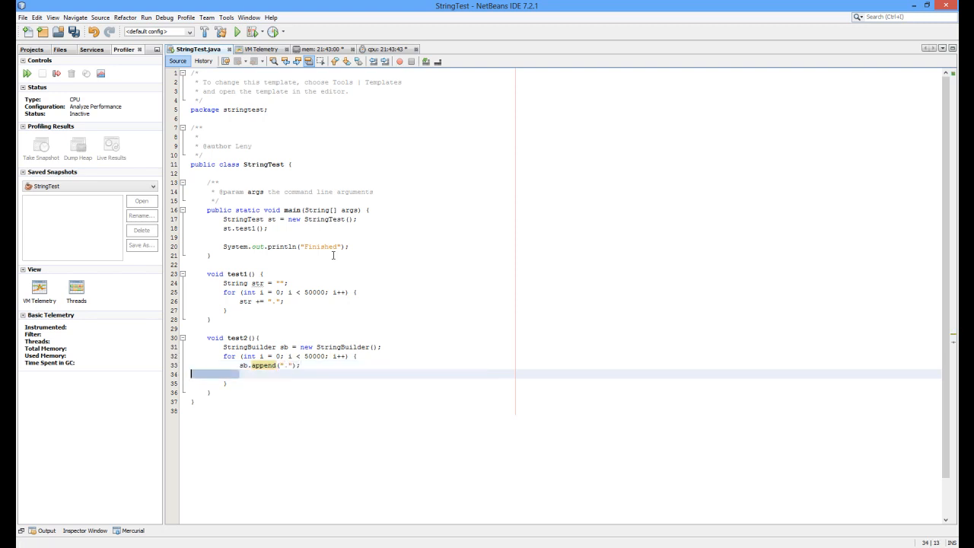
key("Delete")
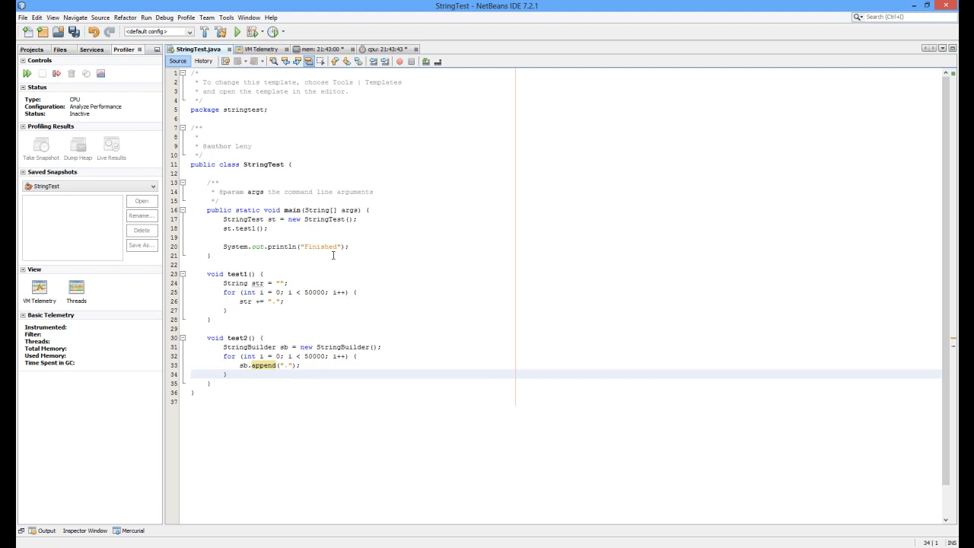
Comment out st.test1(), add st.test2() via code completion, and save the file
left_click(289, 228)
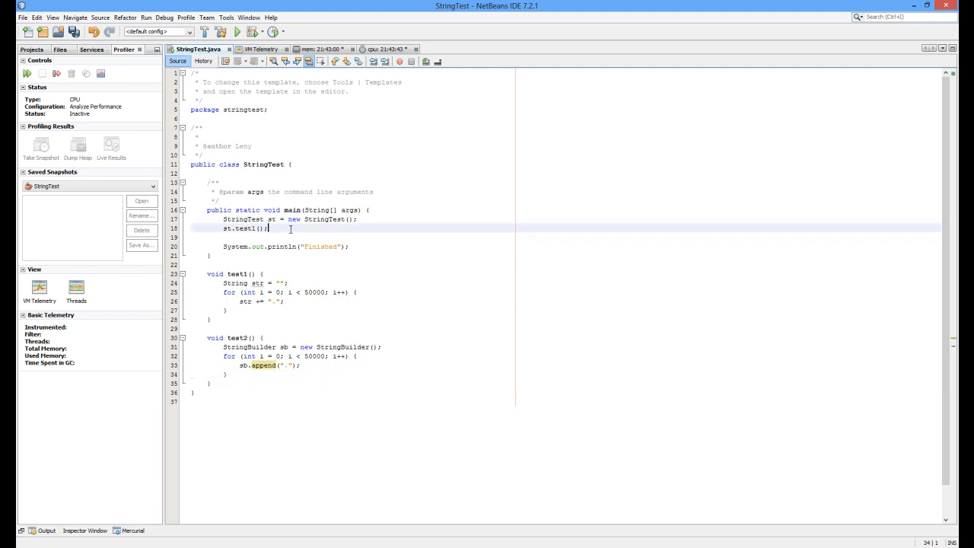
key("Home")
type("//")
key("Down")
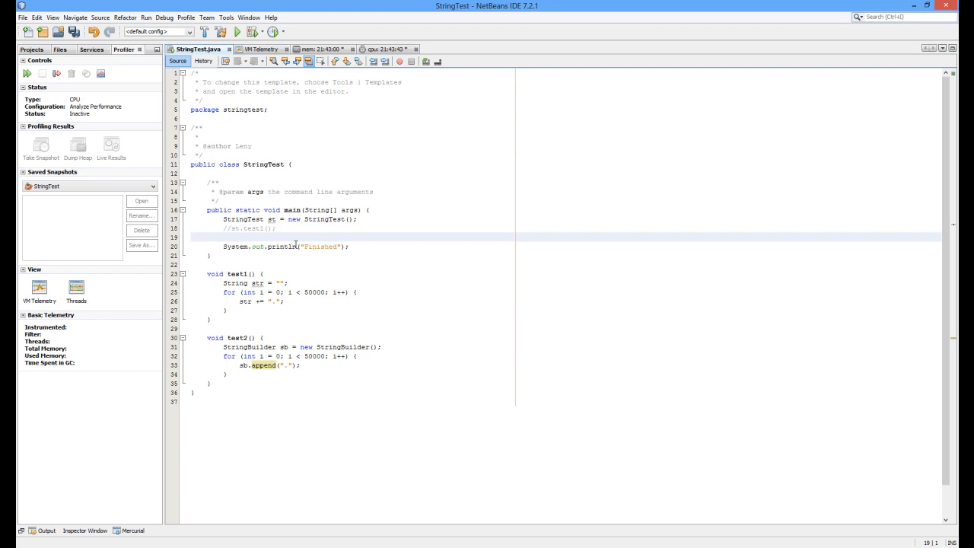
type("st")
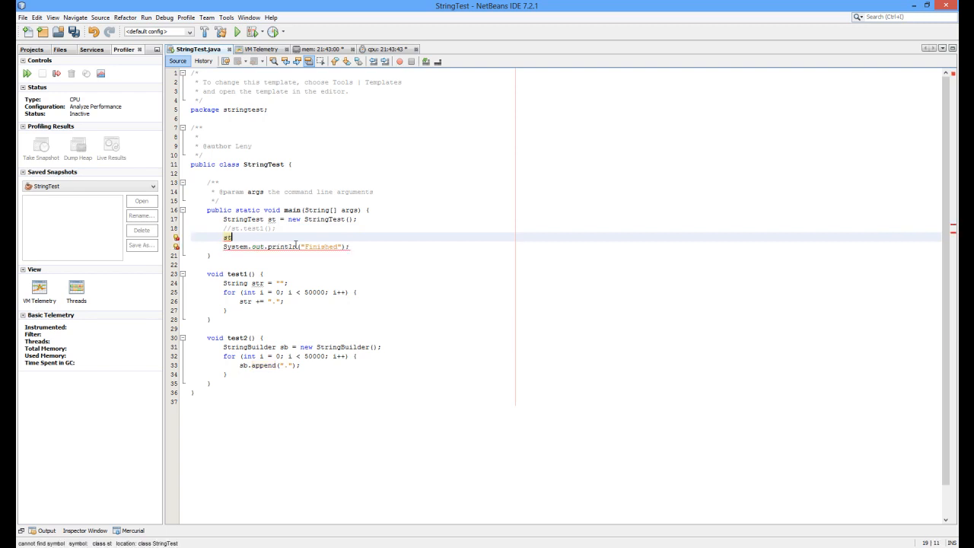
type(".")
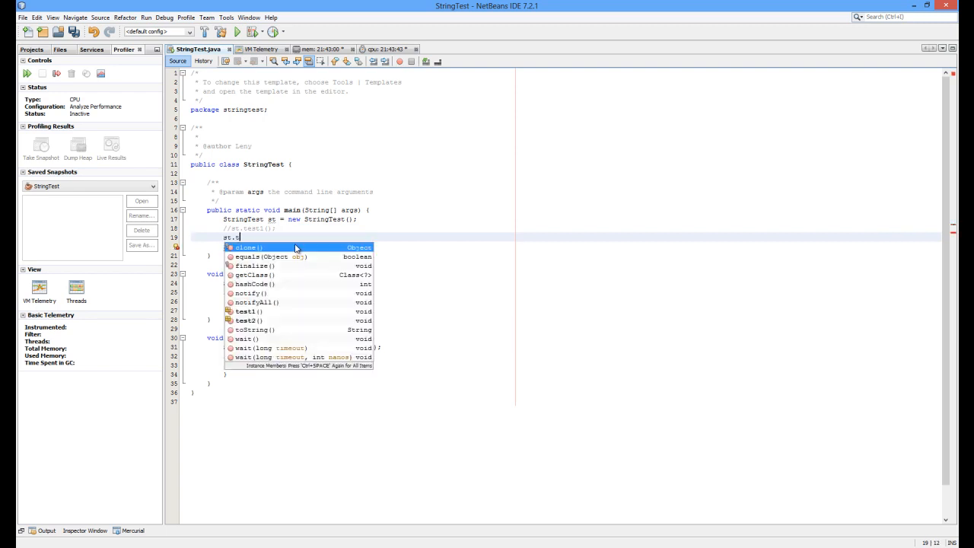
type("est")
key("Down")
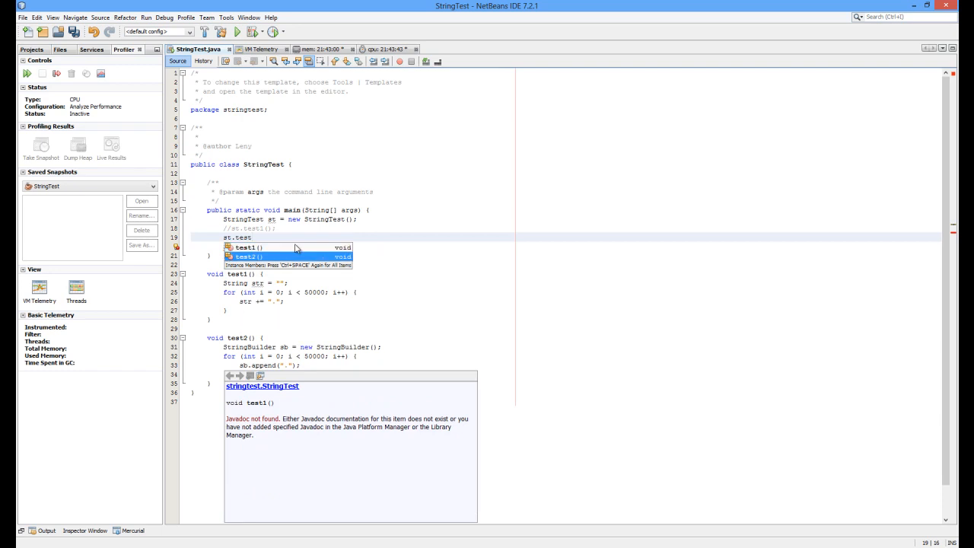
key("Return")
type(";")
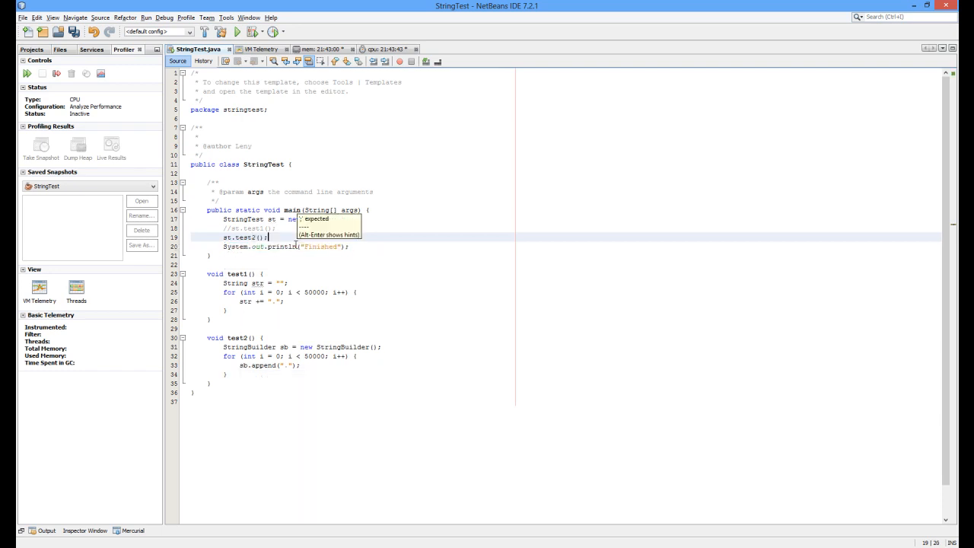
key("ctrl+s")
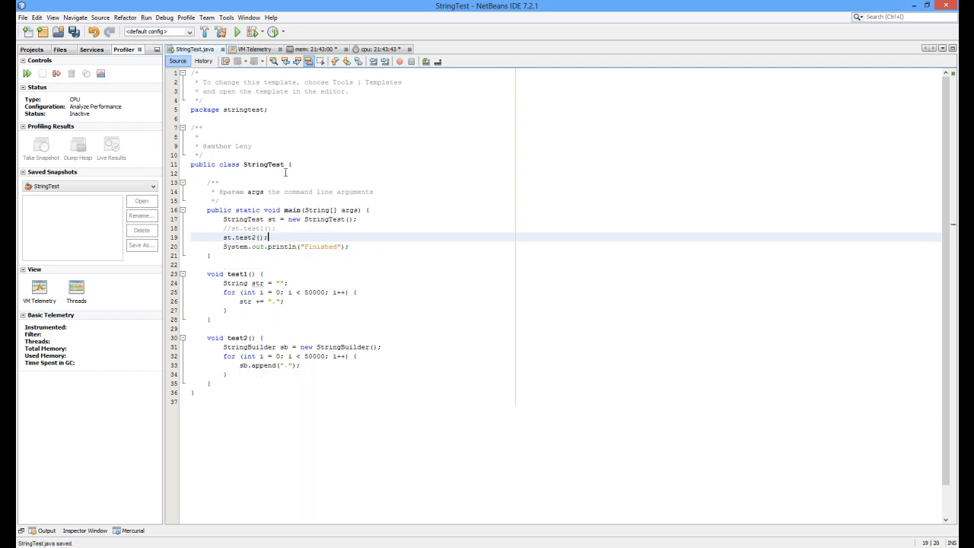
Profile StringTest again with Memory analysis and bring up the VM telemetry chart
left_click(32, 49)
left_click(53, 68)
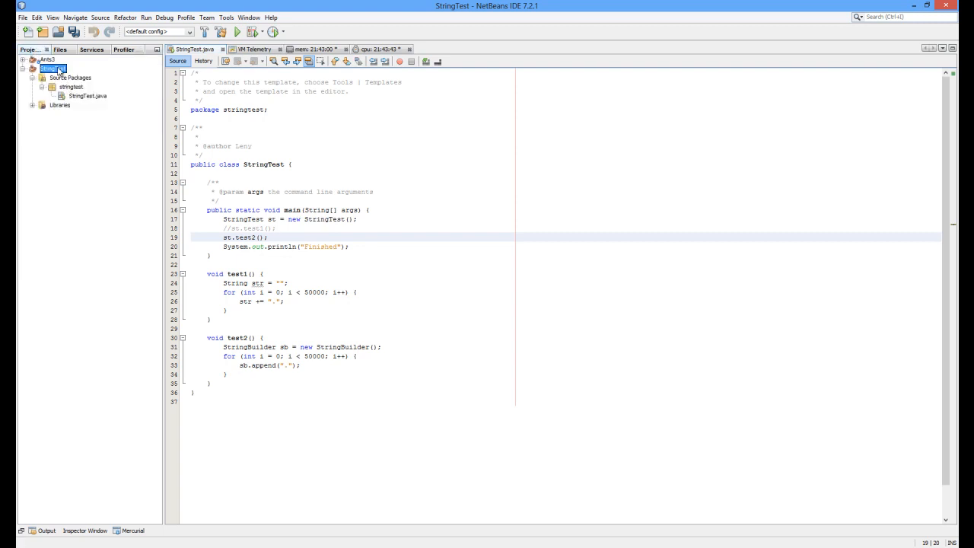
right_click(59, 70)
left_click(99, 161)
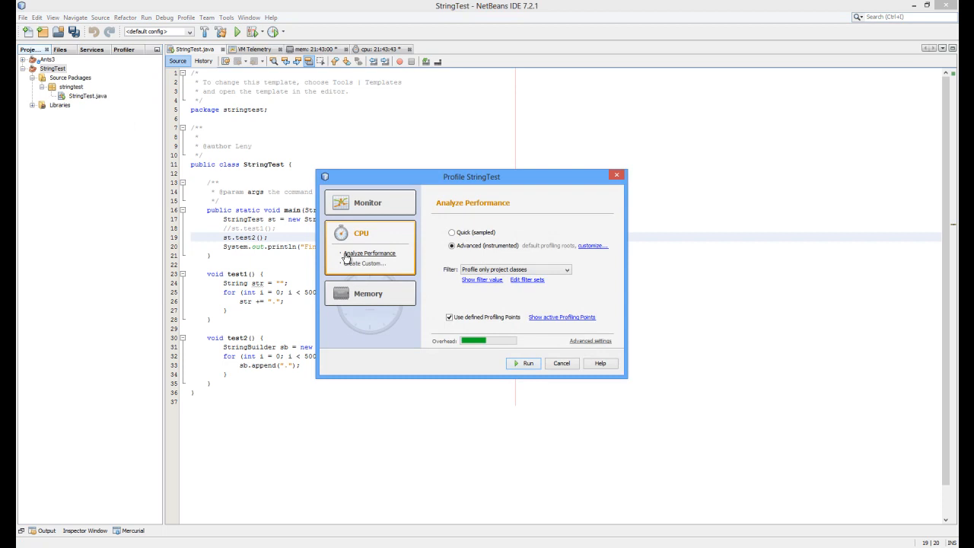
left_click(368, 293)
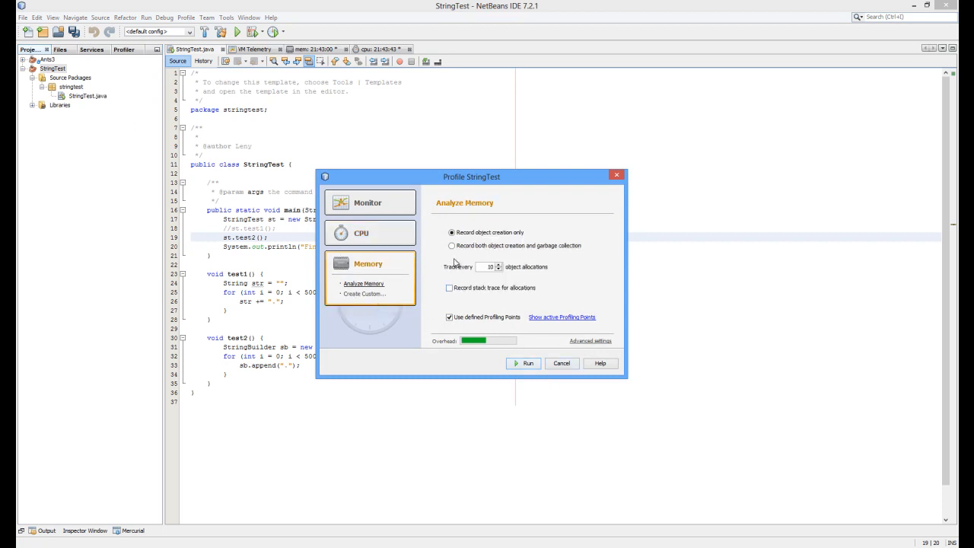
left_click(524, 363)
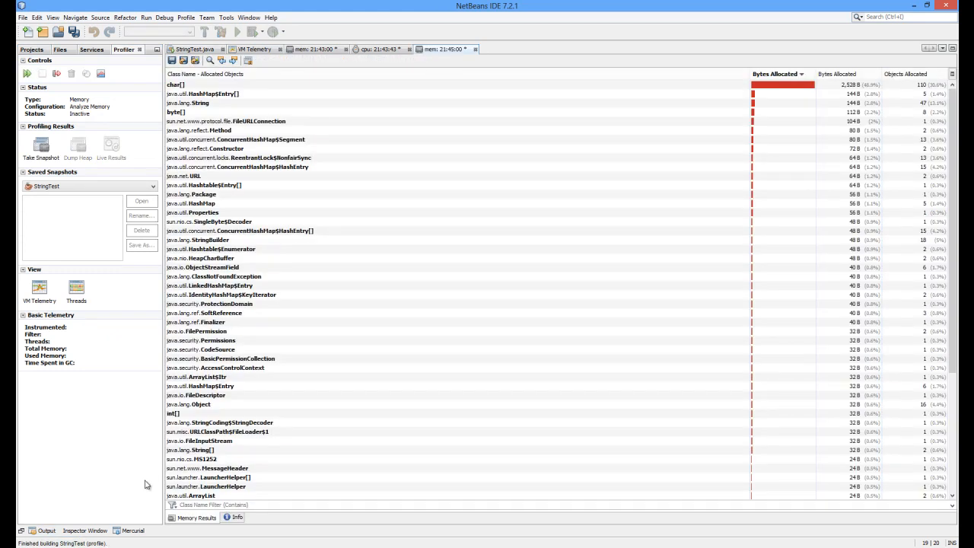
left_click(39, 290)
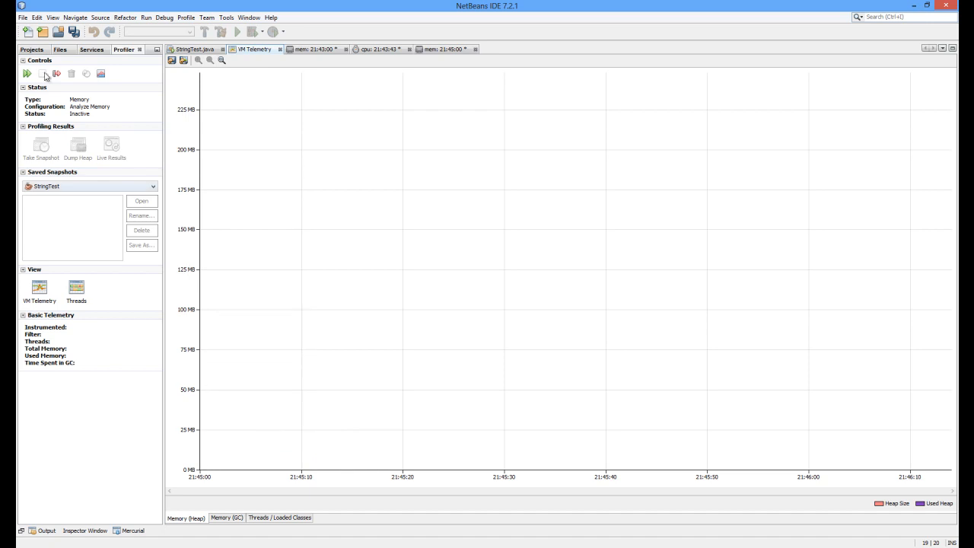
Close the VM Telemetry, both mem snapshots and the cpu snapshot, choosing No to saving
left_click(32, 50)
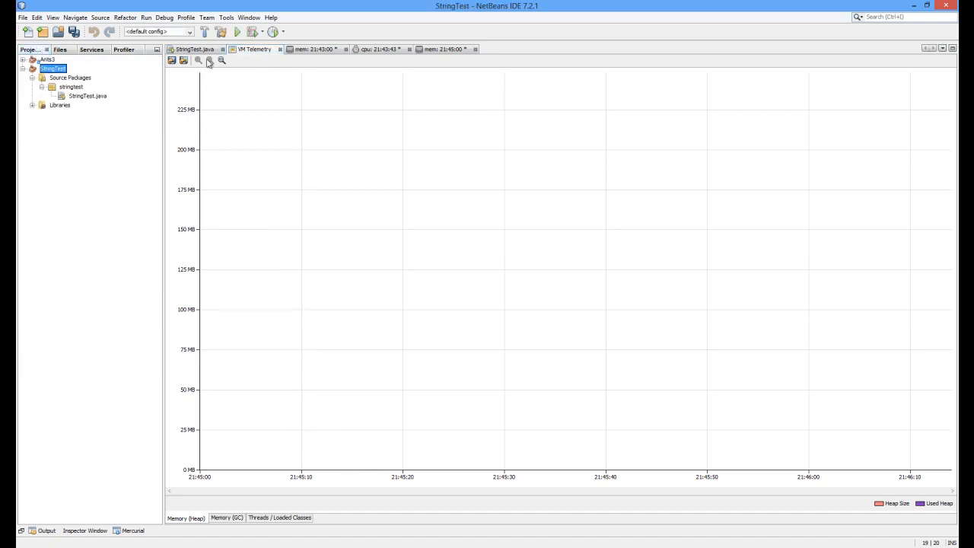
left_click(280, 48)
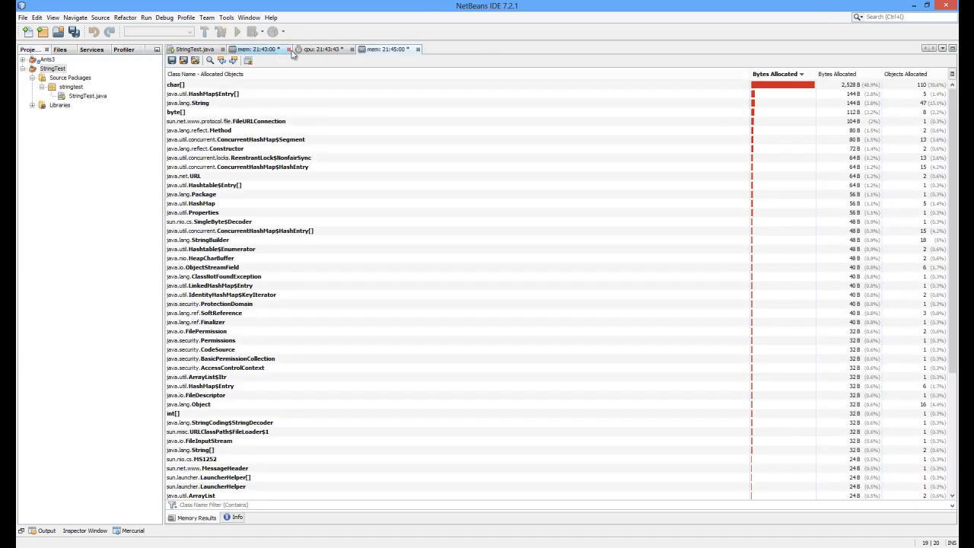
left_click(287, 49)
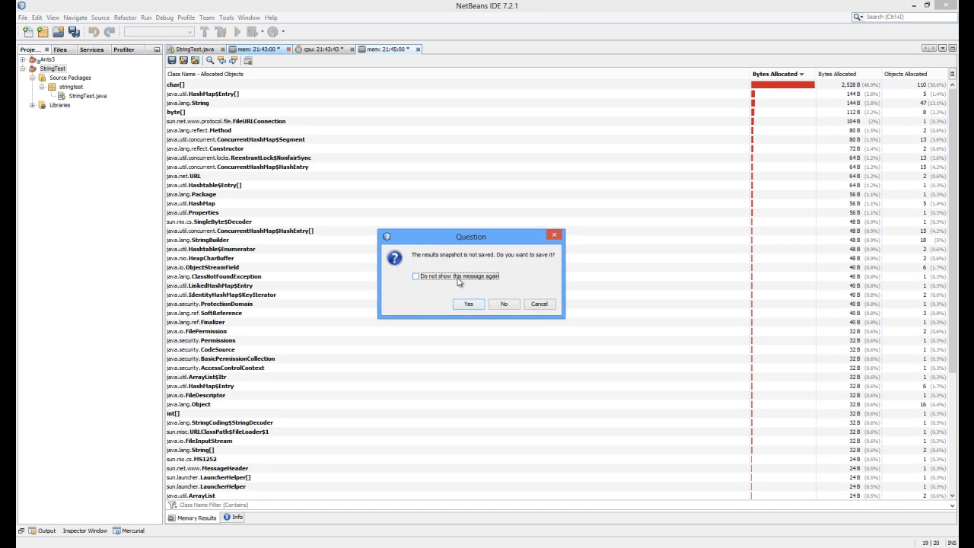
left_click(469, 303)
left_click(287, 49)
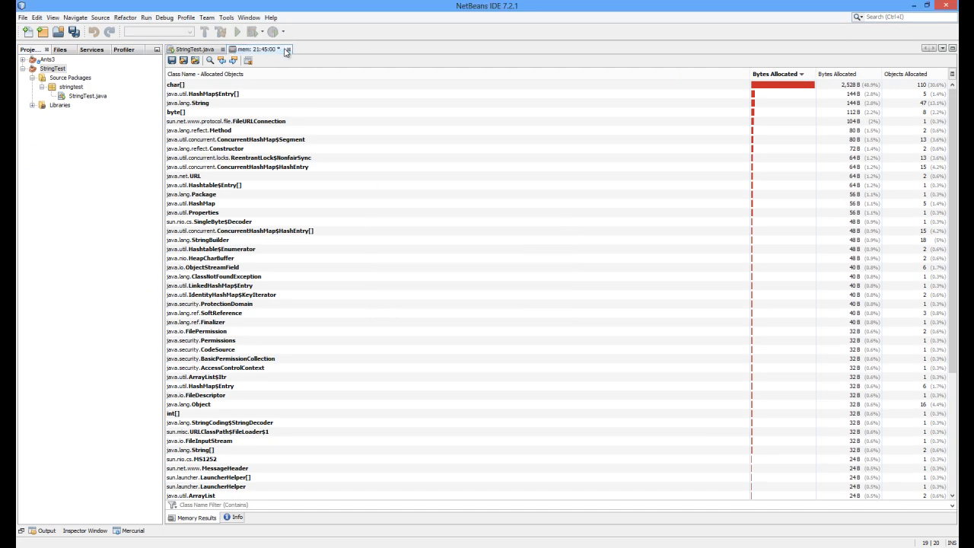
left_click(287, 50)
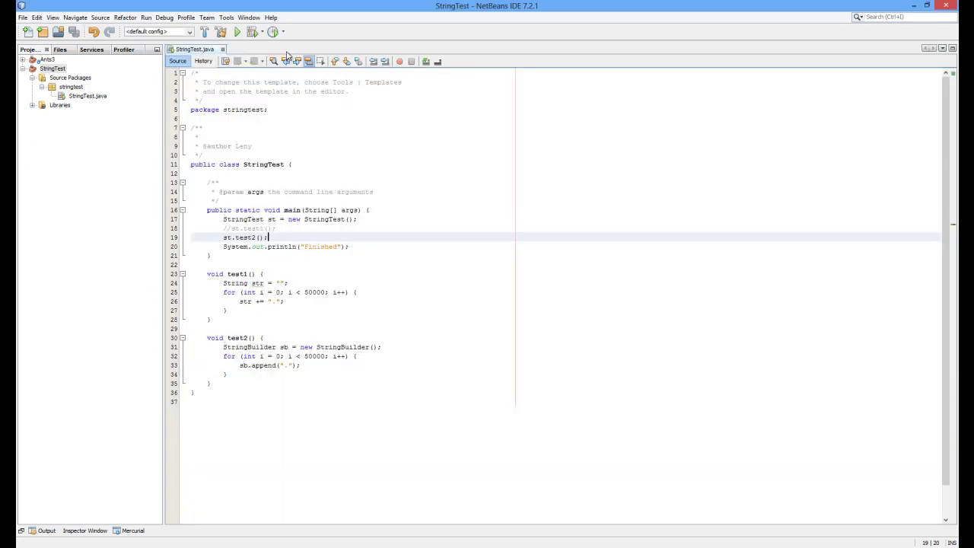
Edit main so st.test1() is uncommented and st.test2() is commented out
left_click(229, 228)
key("BackSpace")
key("BackSpace")
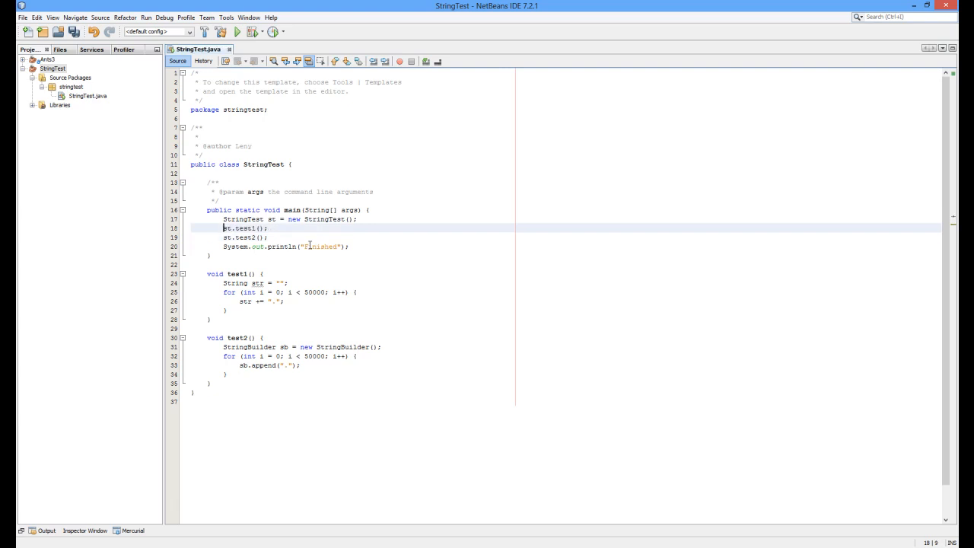
key("Down")
type("//")
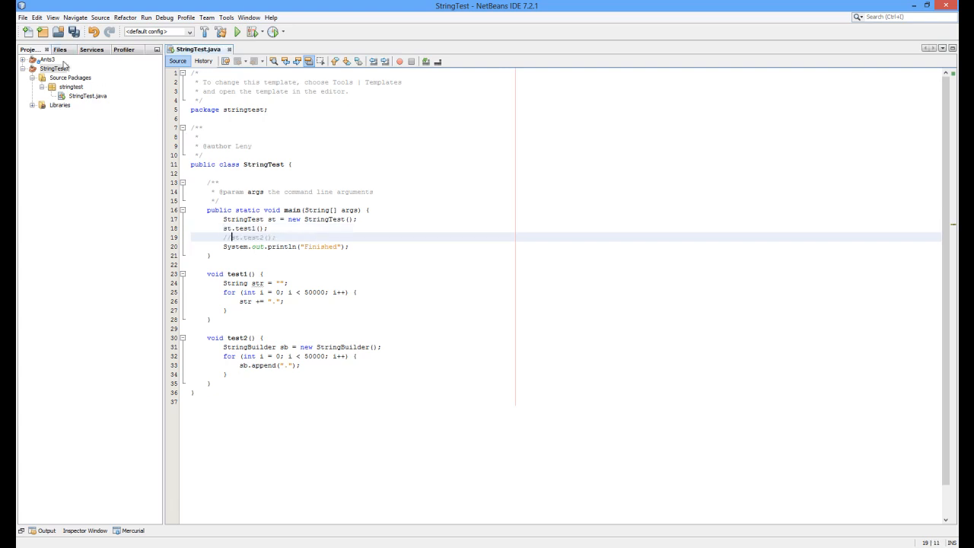
Profile StringTest's memory allocations and save the results as a mem snapshot
right_click(52, 69)
left_click(84, 160)
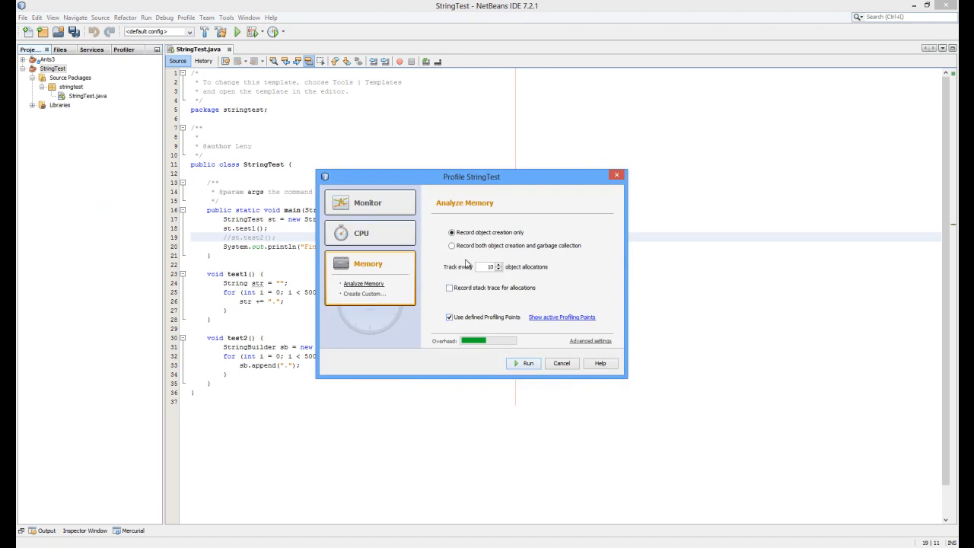
left_click(527, 364)
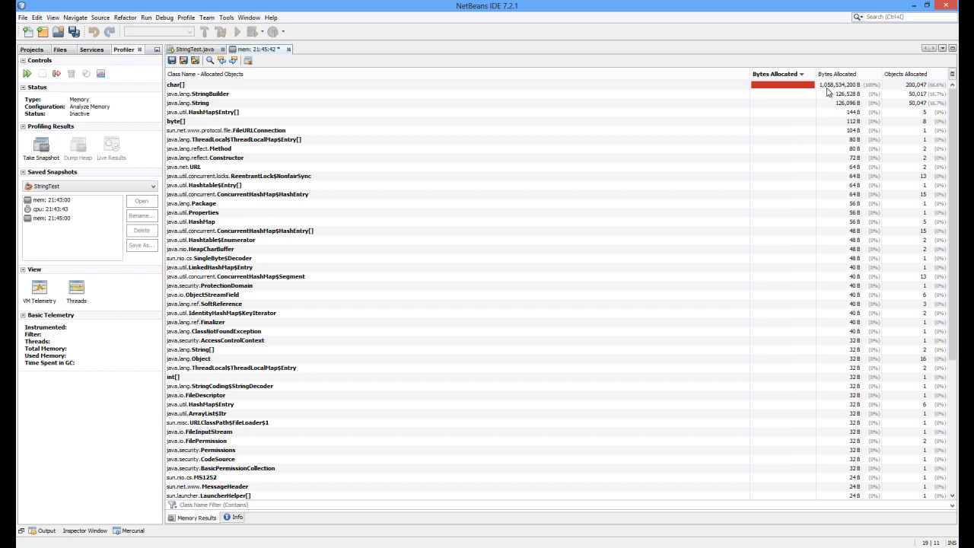
left_click(289, 49)
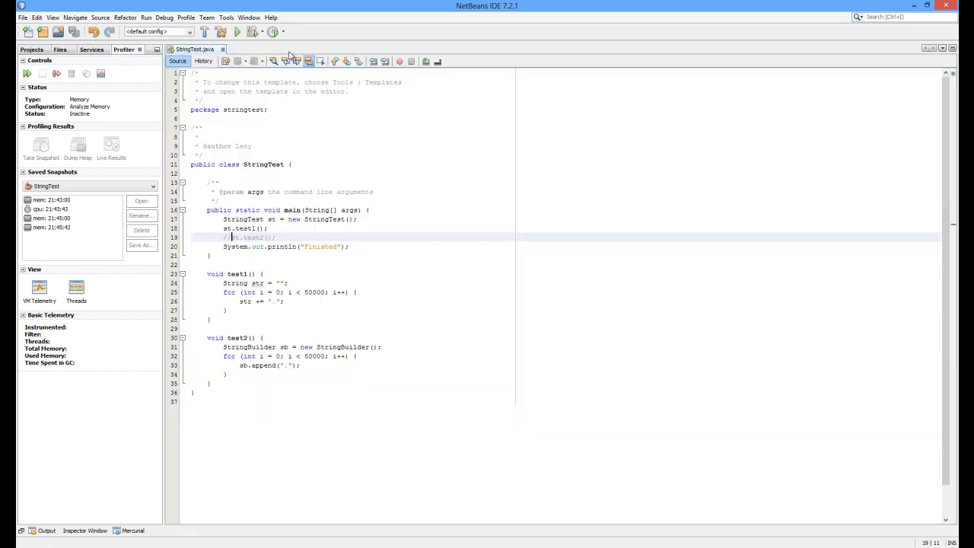
Edit main so st.test2() is uncommented and st.test1() is commented out
left_click(231, 237)
key("BackSpace")
key("BackSpace")
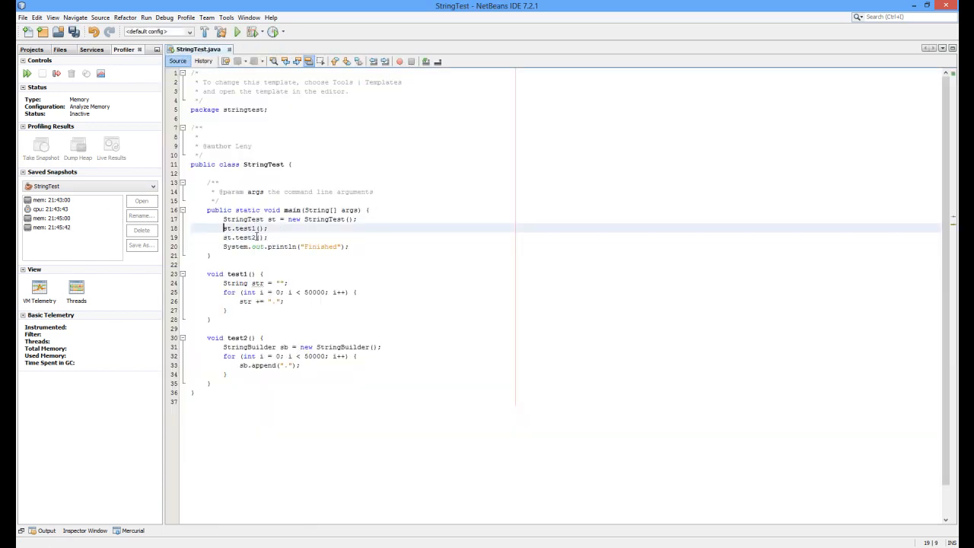
key("Up")
type("//")
Rerun the memory profiling and save the new results as another mem snapshot
left_click(27, 74)
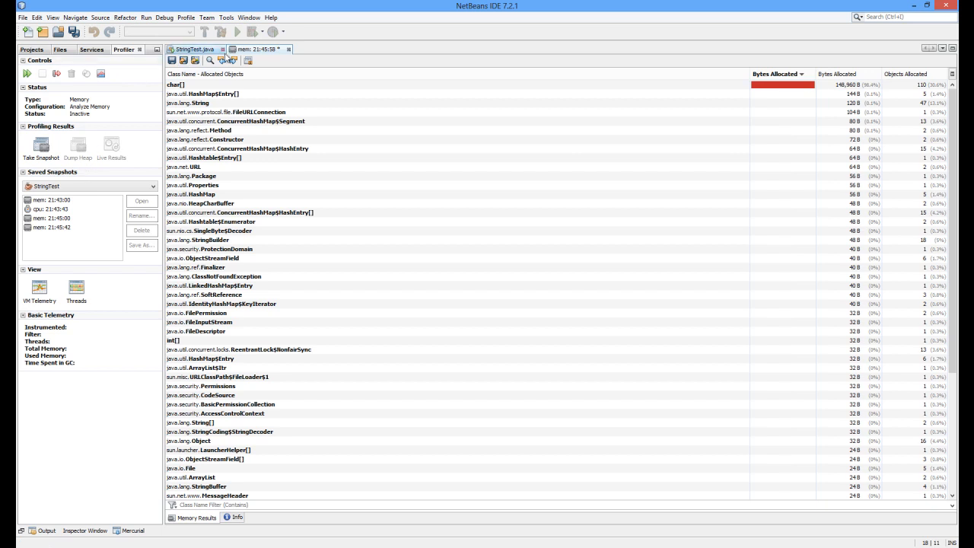
left_click(289, 49)
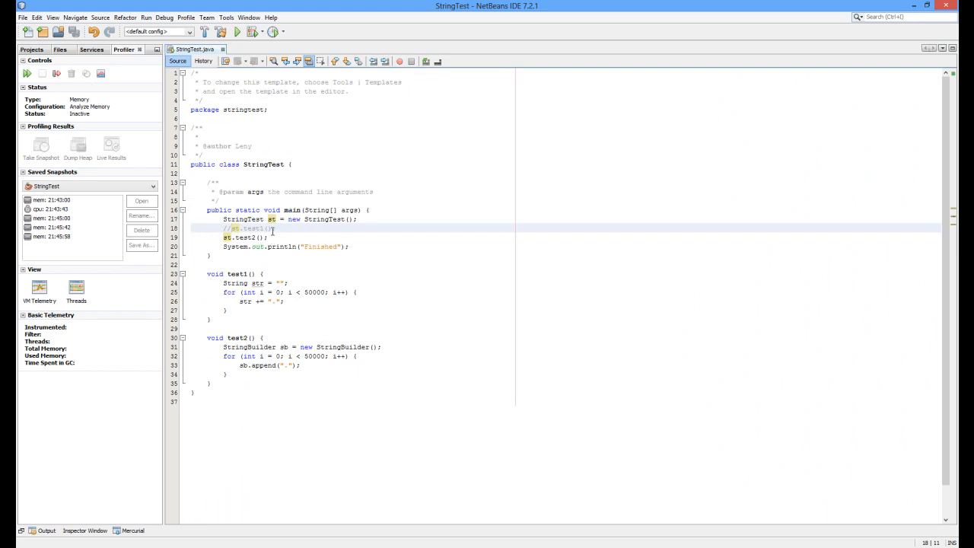
Run a CPU performance profile of StringTest with test2 and save the cpu snapshot
left_click(273, 237)
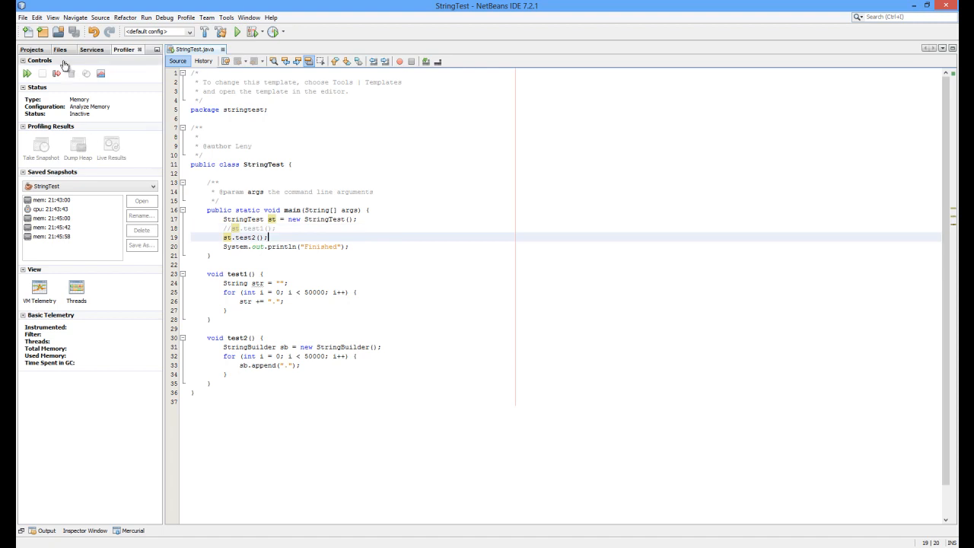
left_click(31, 49)
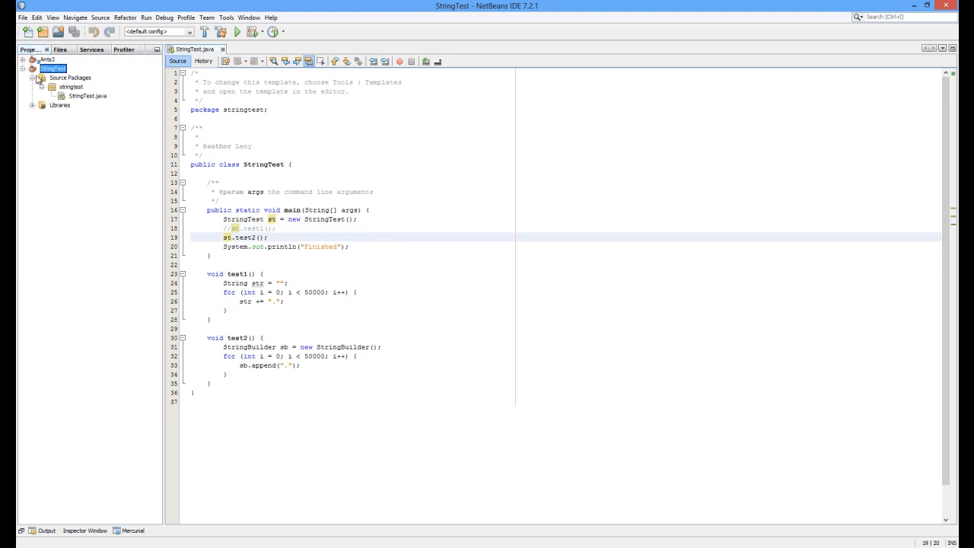
right_click(52, 68)
left_click(95, 166)
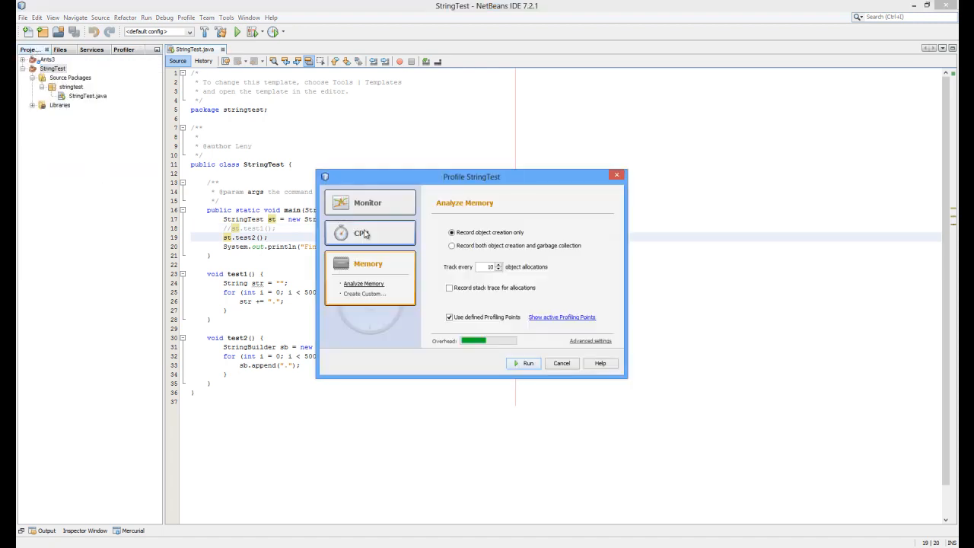
left_click(370, 233)
left_click(525, 363)
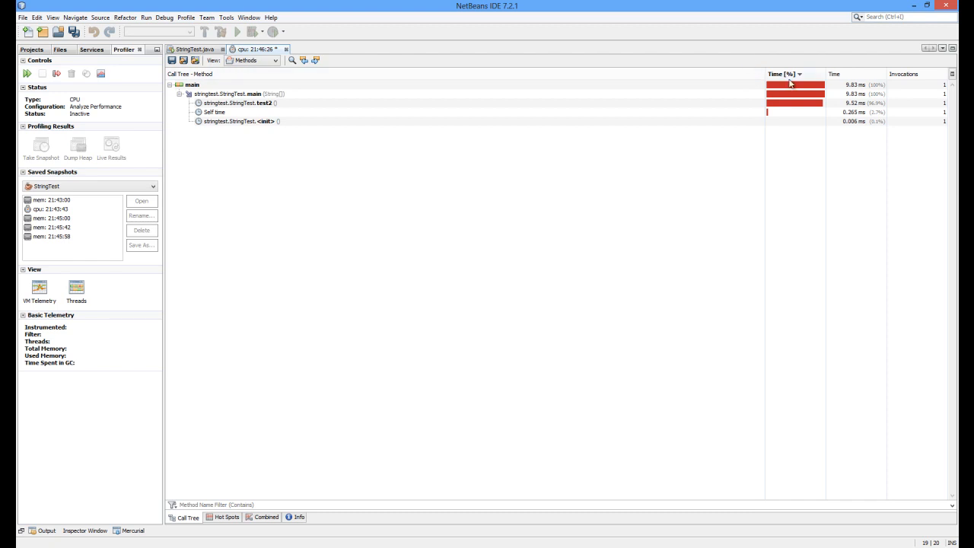
left_click(286, 48)
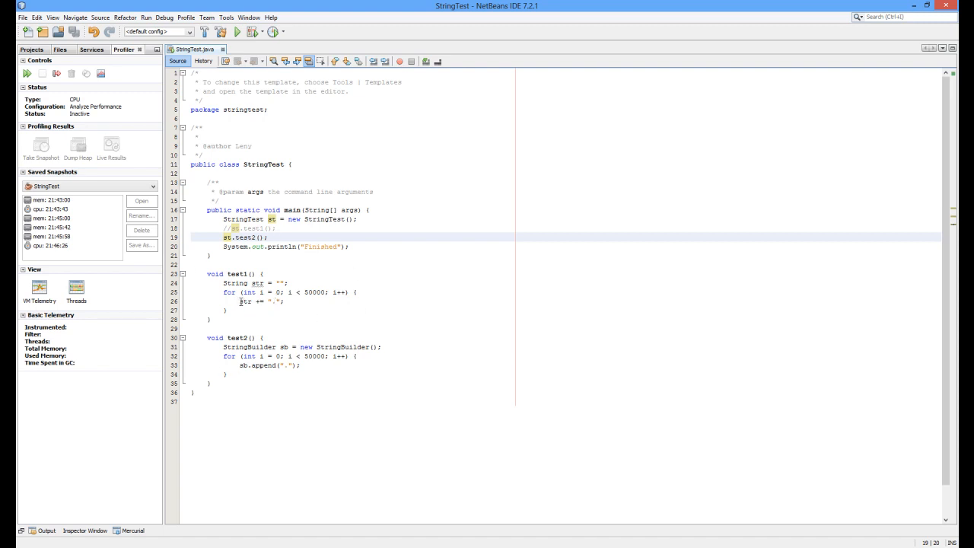
double_click(256, 283)
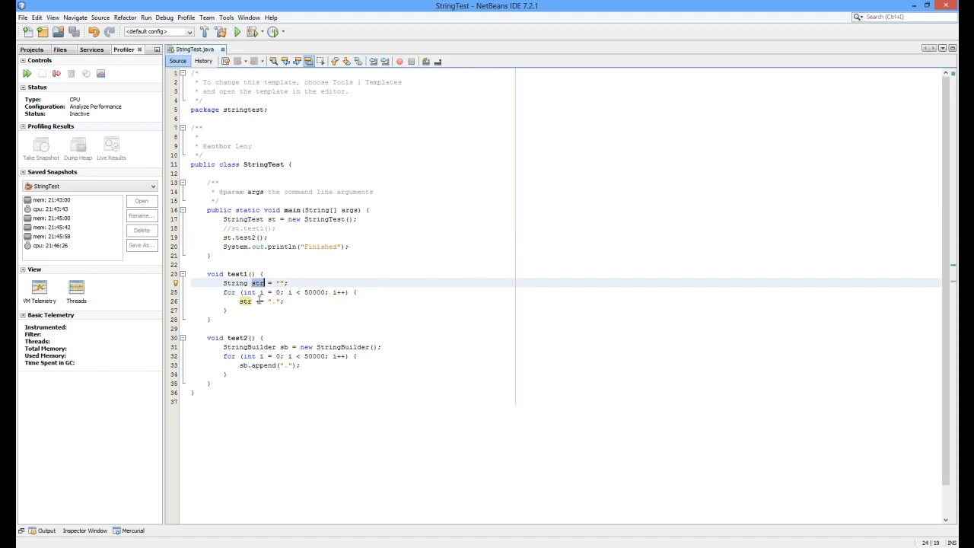
type("+")
left_click_drag(268, 300, 283, 300)
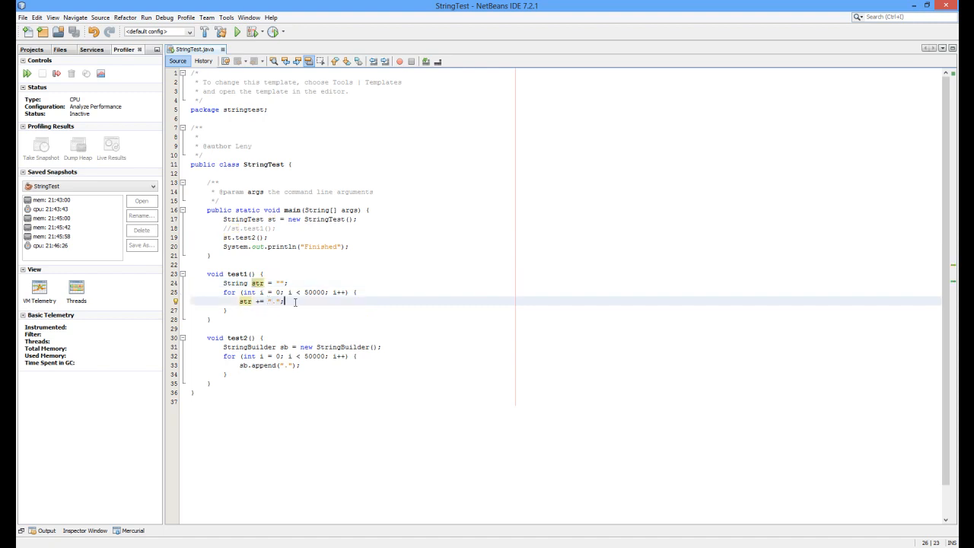
double_click(257, 283)
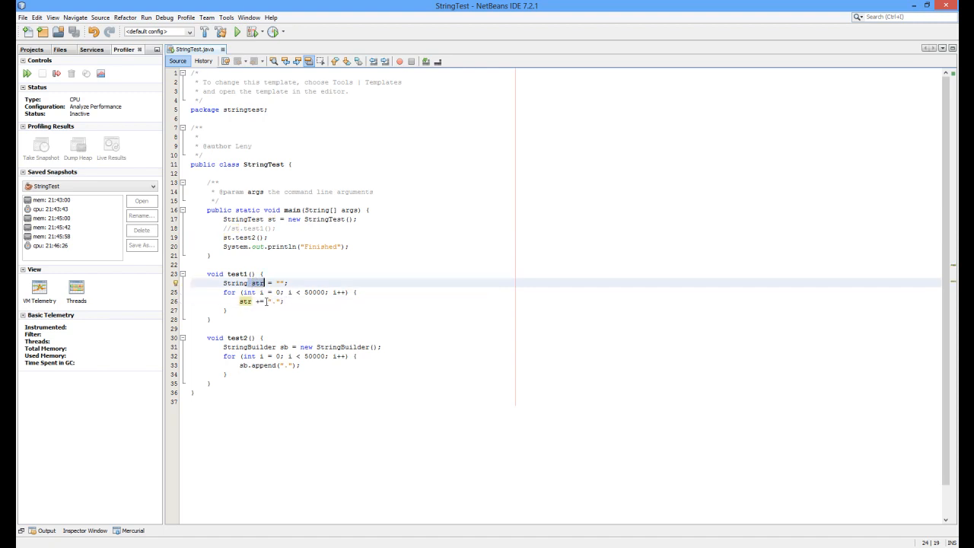
left_click(285, 301)
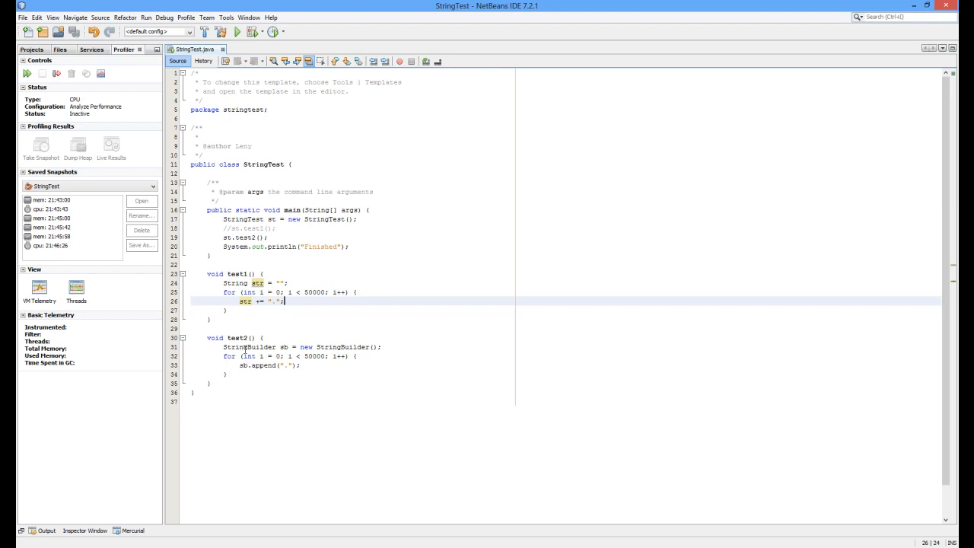
left_click_drag(229, 383, 179, 339)
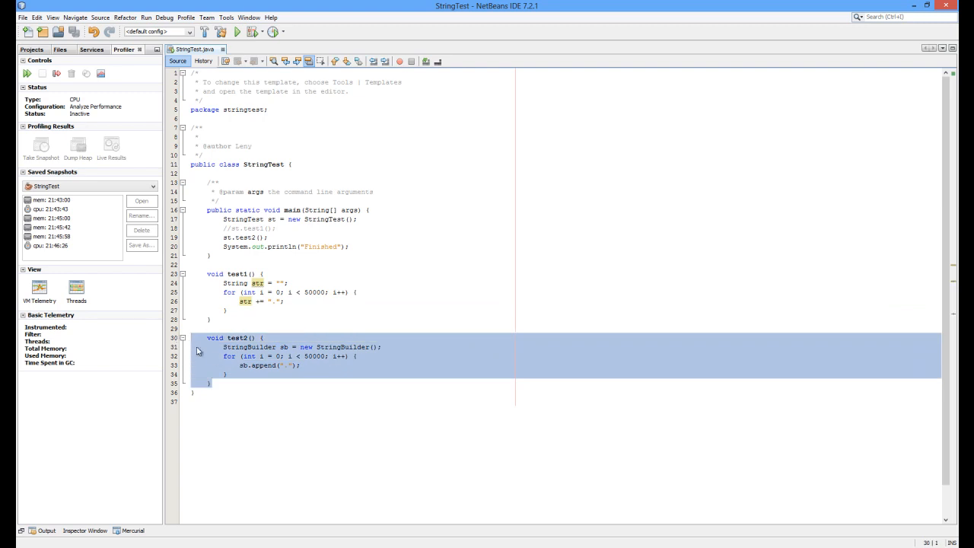
left_click(226, 372)
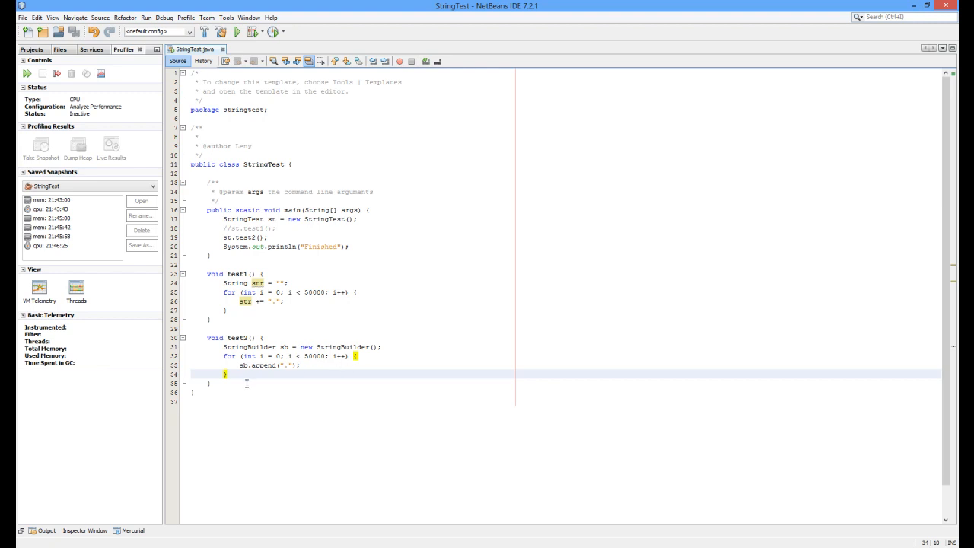
left_click_drag(217, 99, 183, 73)
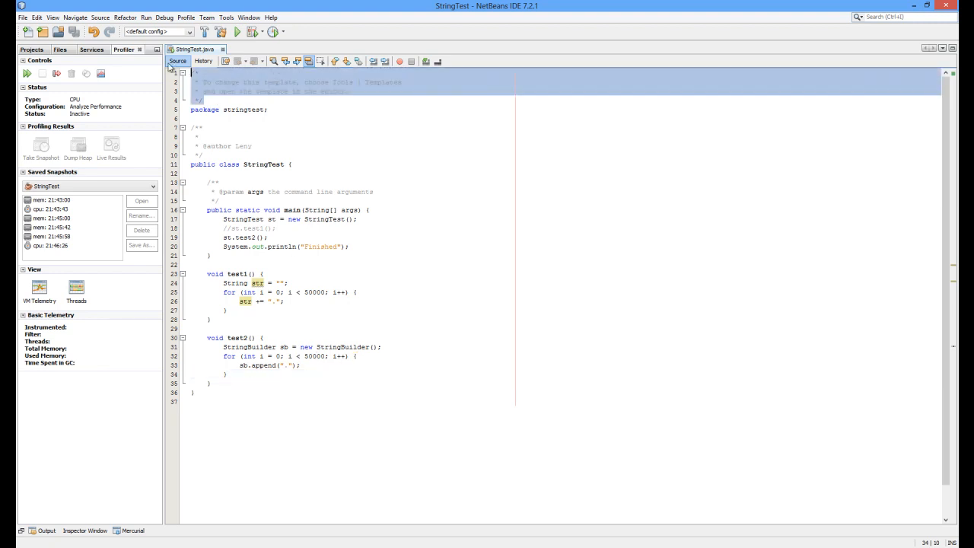
left_click(319, 363)
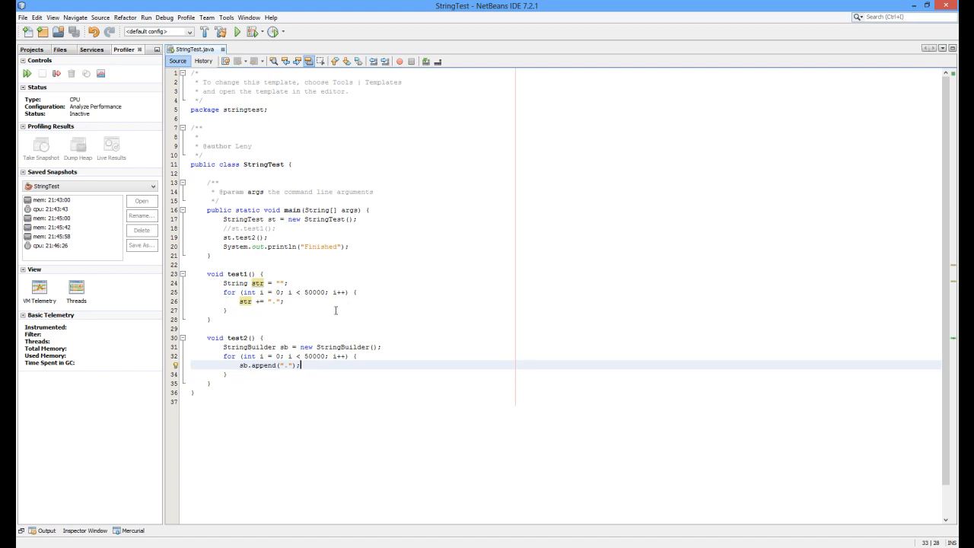
double_click(230, 375)
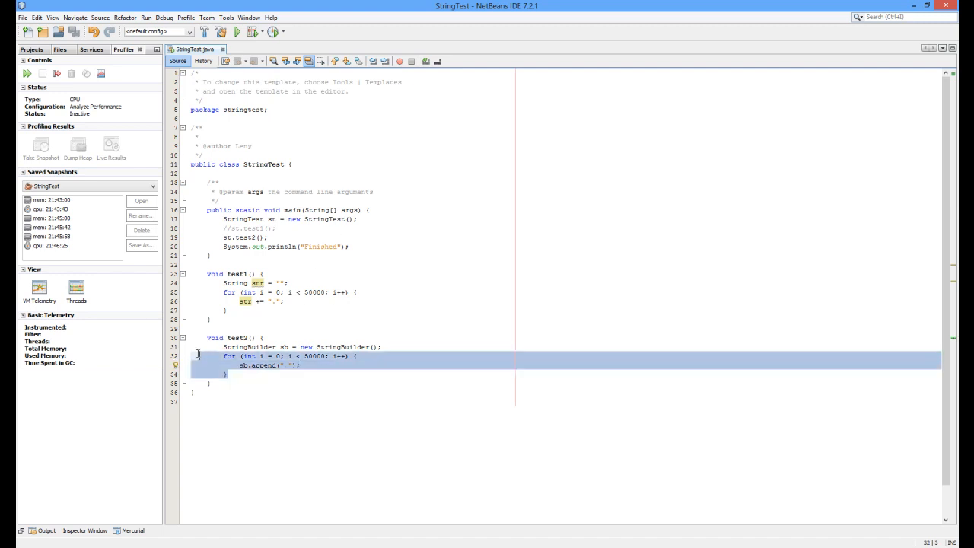
left_click(247, 374)
left_click_drag(235, 374, 191, 347)
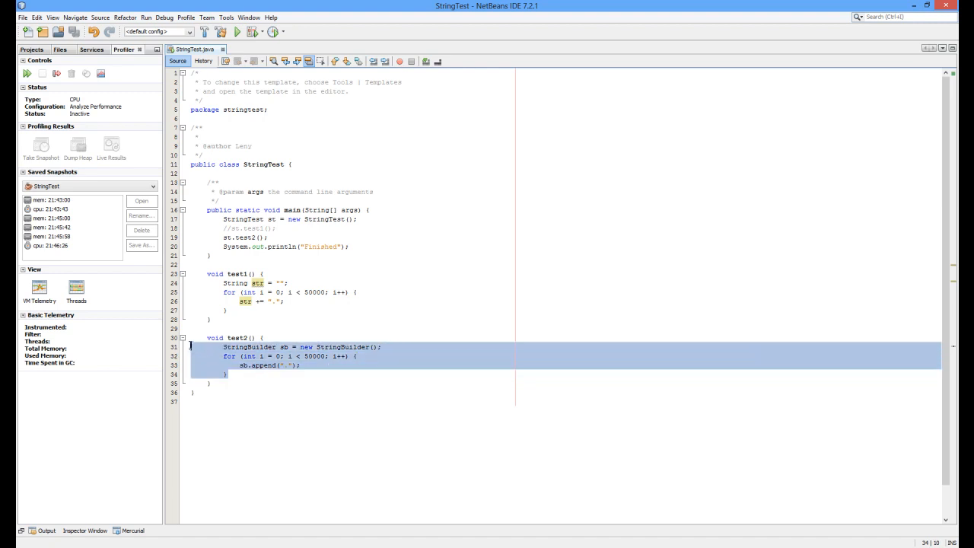
left_click(225, 373)
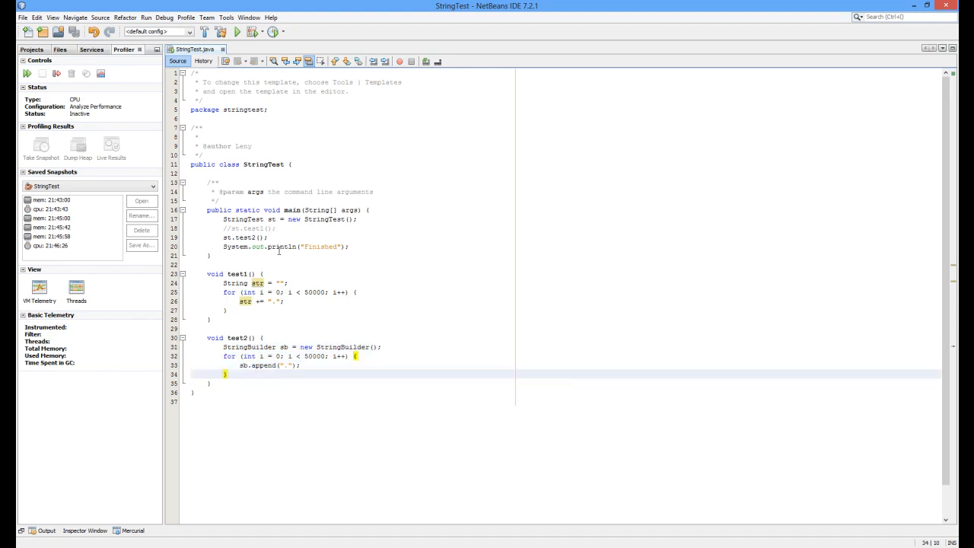